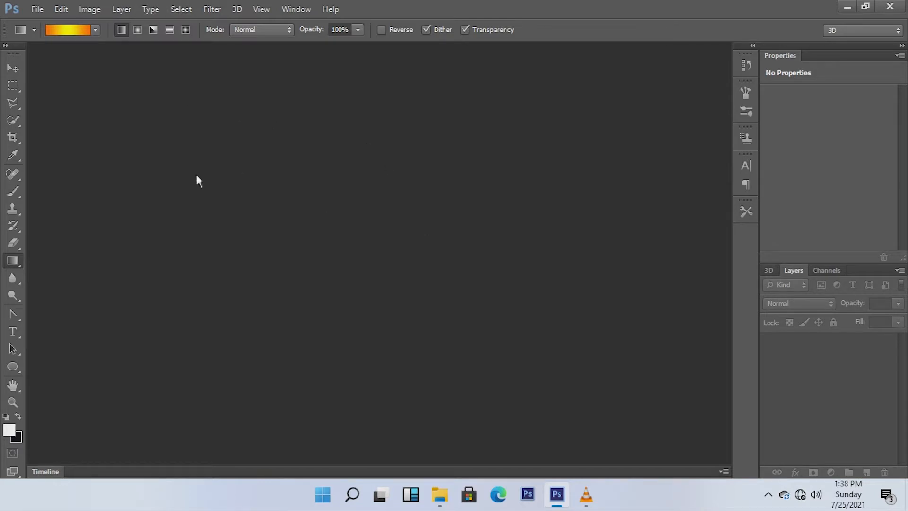
# Open the snowy forest road photo and the blue night walkway photo together from the Saved Pictures folder.
pyautogui.click(35, 11)
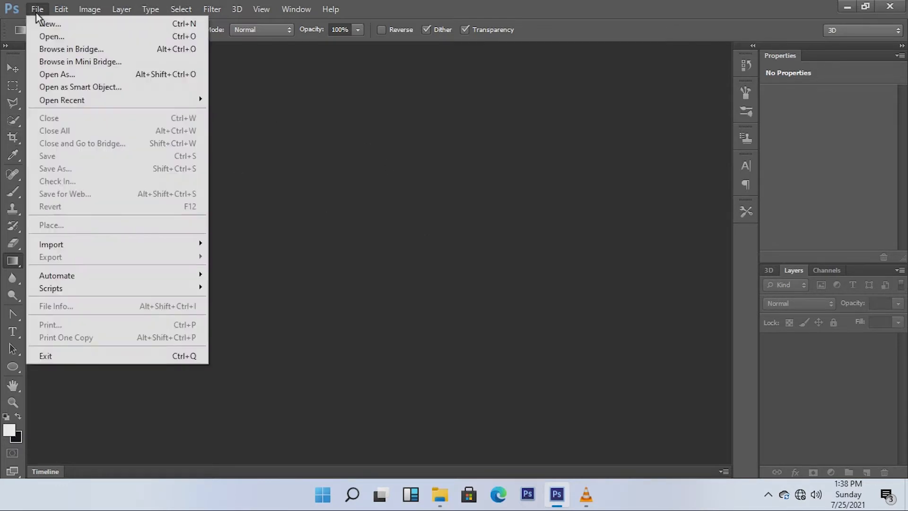
pyautogui.click(49, 32)
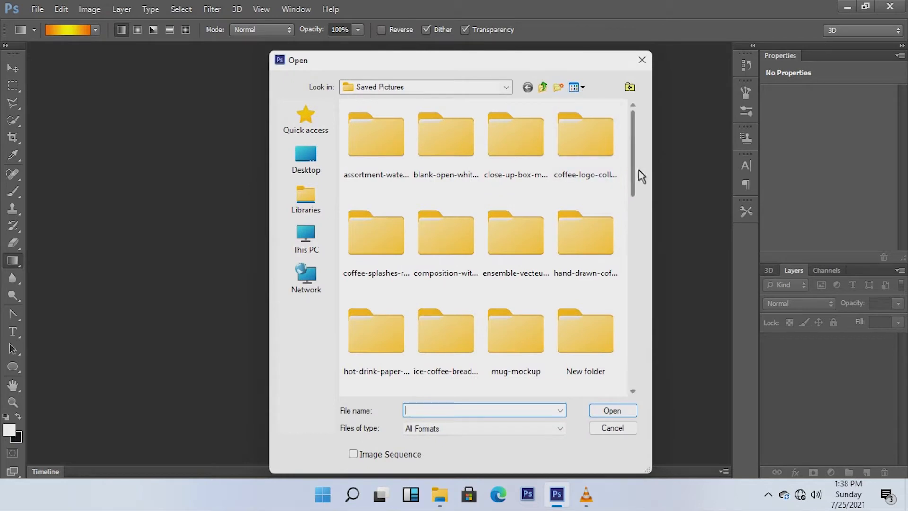
pyautogui.moveTo(634, 172); pyautogui.dragTo(623, 335)
pyautogui.click(454, 305)
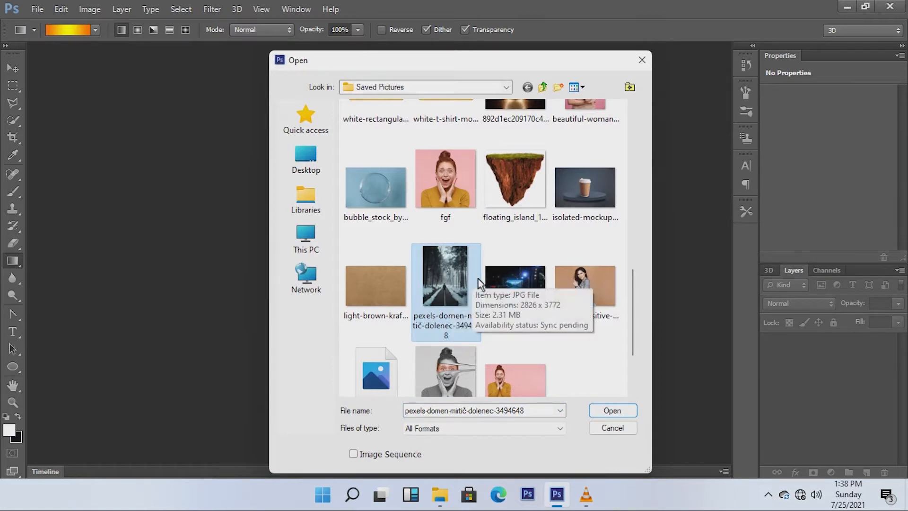
pyautogui.click(518, 286)
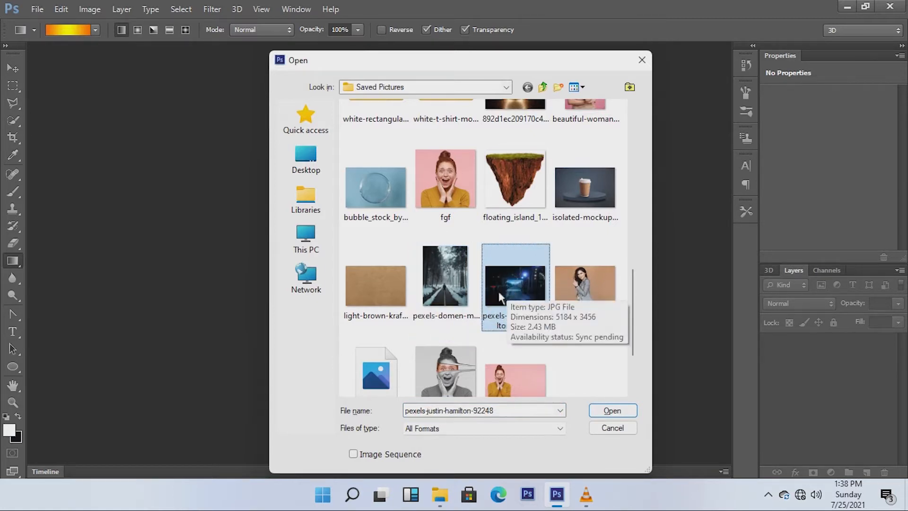
pyautogui.keyDown('ctrl'); pyautogui.click(449, 298); pyautogui.keyUp('ctrl')
pyautogui.click(613, 410)
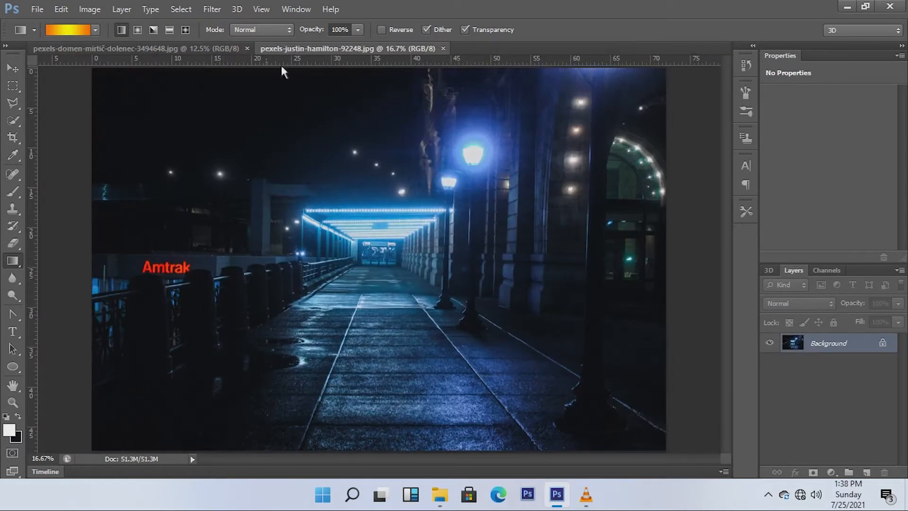
# Adjust the snowy forest road photo with Brightness/Contrast, setting brightness to 42 and contrast to 74.
pyautogui.click(195, 47)
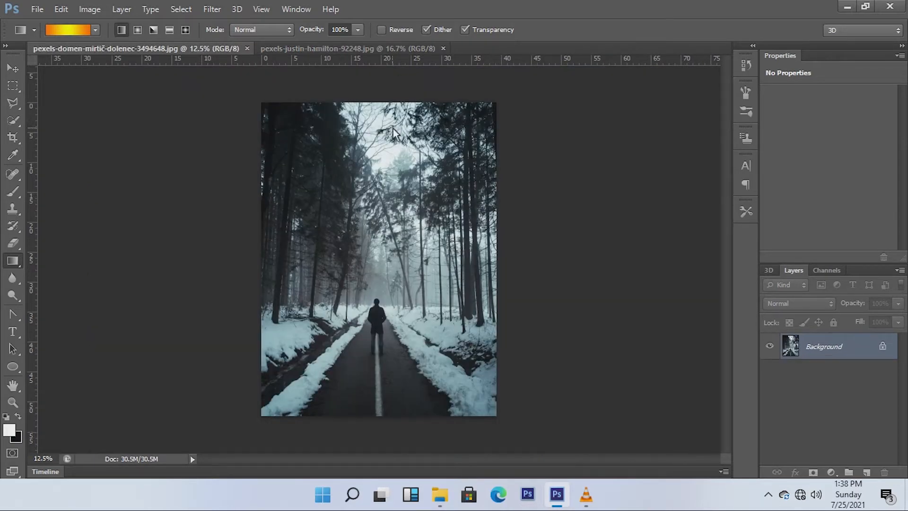
pyautogui.scroll(1, 394, 132)
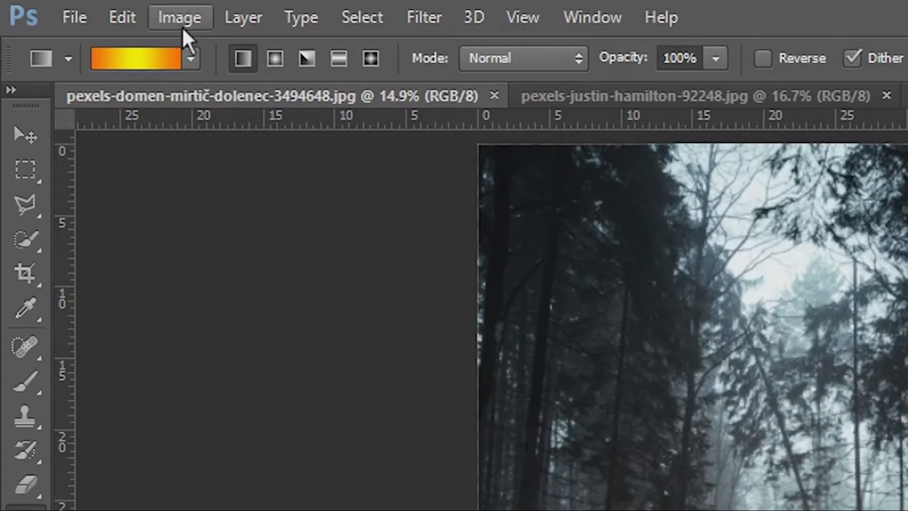
pyautogui.click(91, 13)
pyautogui.moveTo(229, 89)
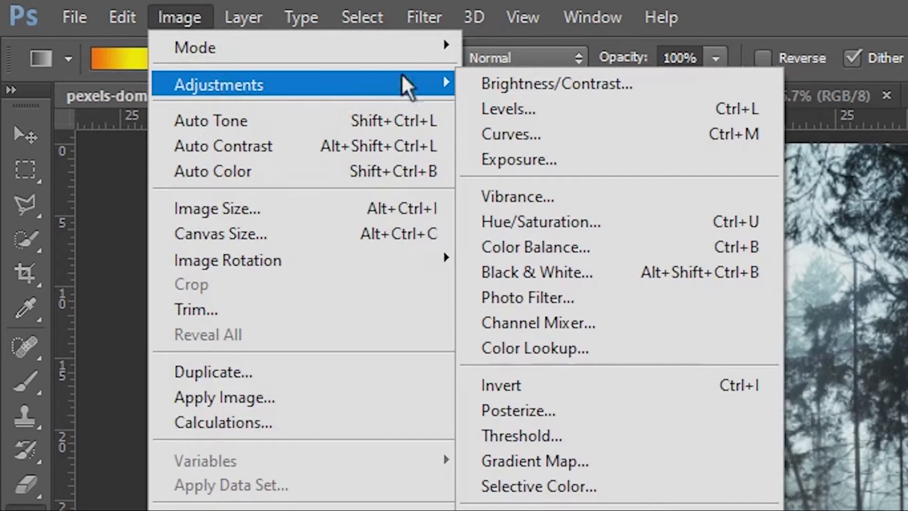
pyautogui.click(652, 88)
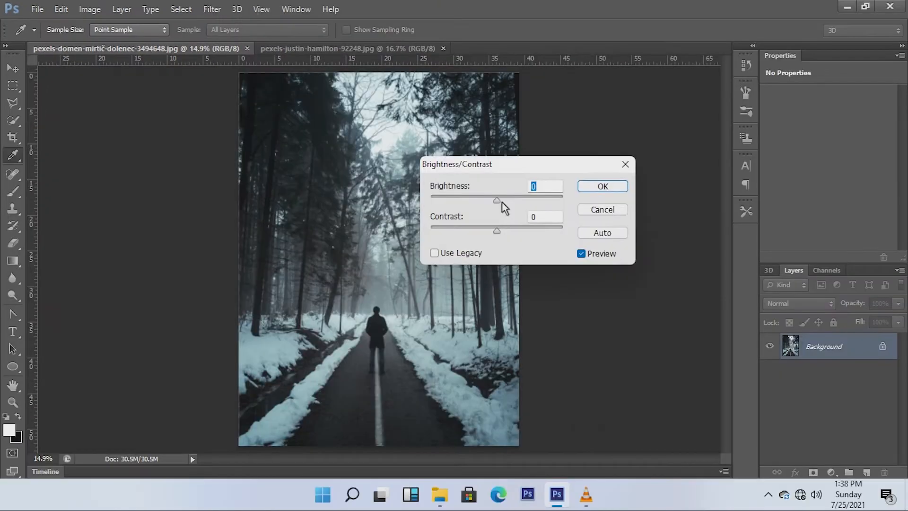
pyautogui.moveTo(502, 202); pyautogui.dragTo(516, 201)
pyautogui.moveTo(502, 236); pyautogui.dragTo(511, 230)
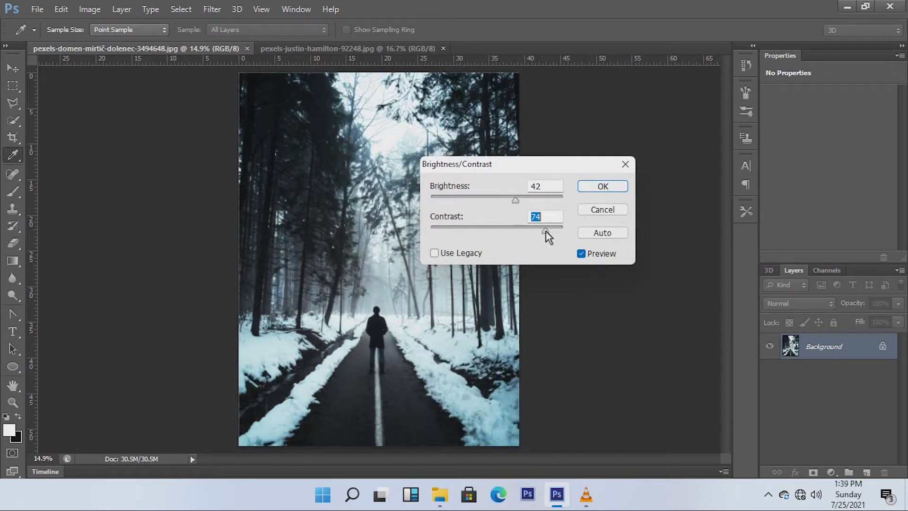
pyautogui.click(601, 189)
pyautogui.press('g')
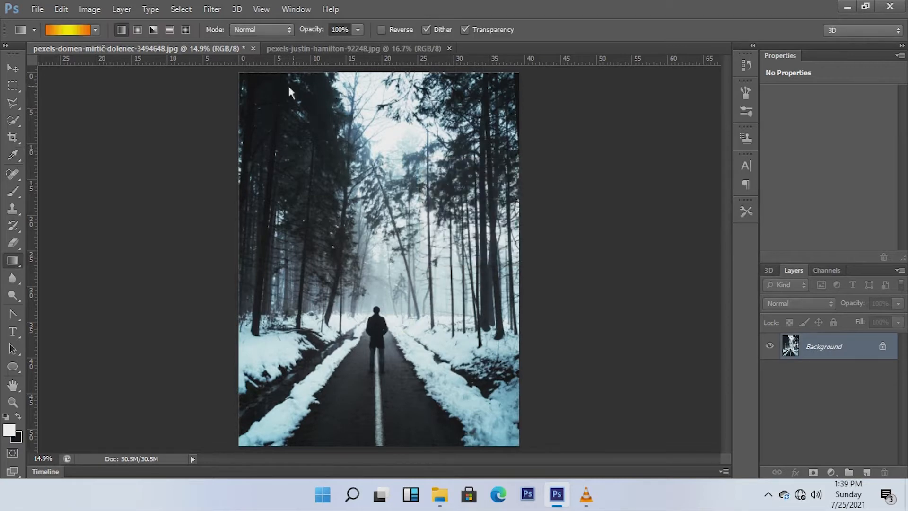
# Adjust the night walkway photo with Brightness/Contrast, setting brightness to 23 and contrast to 49.
pyautogui.click(350, 48)
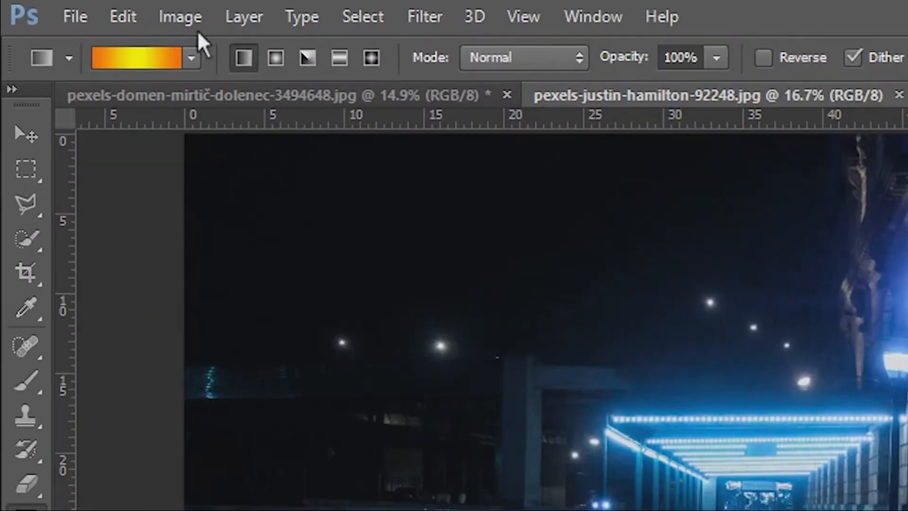
pyautogui.click(189, 20)
pyautogui.moveTo(201, 84)
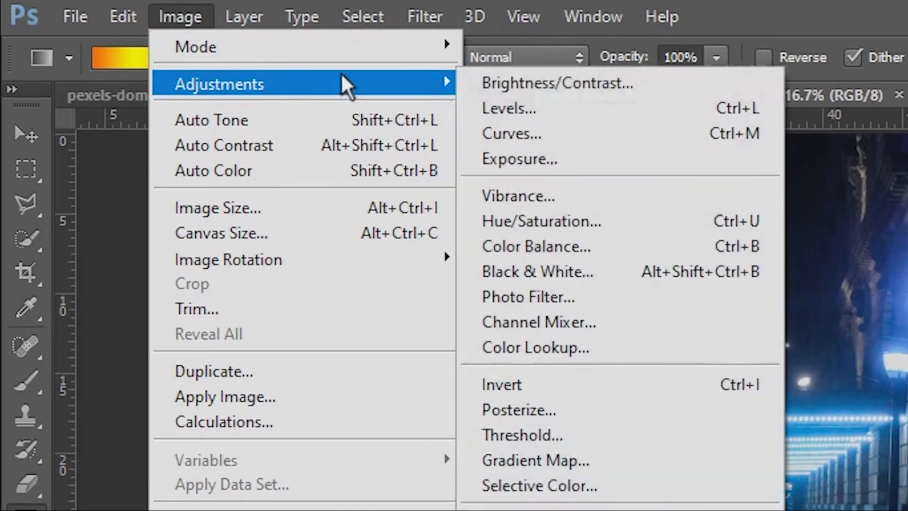
pyautogui.click(615, 84)
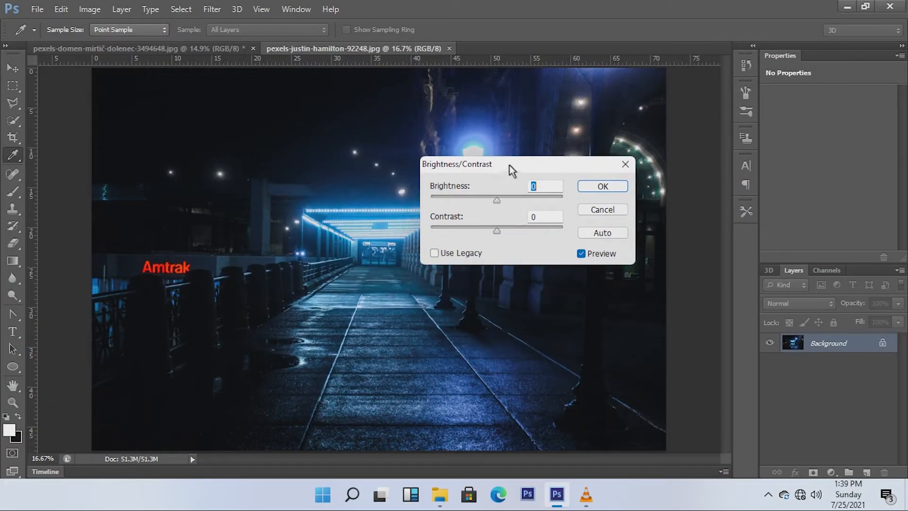
pyautogui.moveTo(509, 165); pyautogui.dragTo(529, 268)
pyautogui.moveTo(523, 305); pyautogui.dragTo(532, 302)
pyautogui.moveTo(523, 335); pyautogui.dragTo(543, 332)
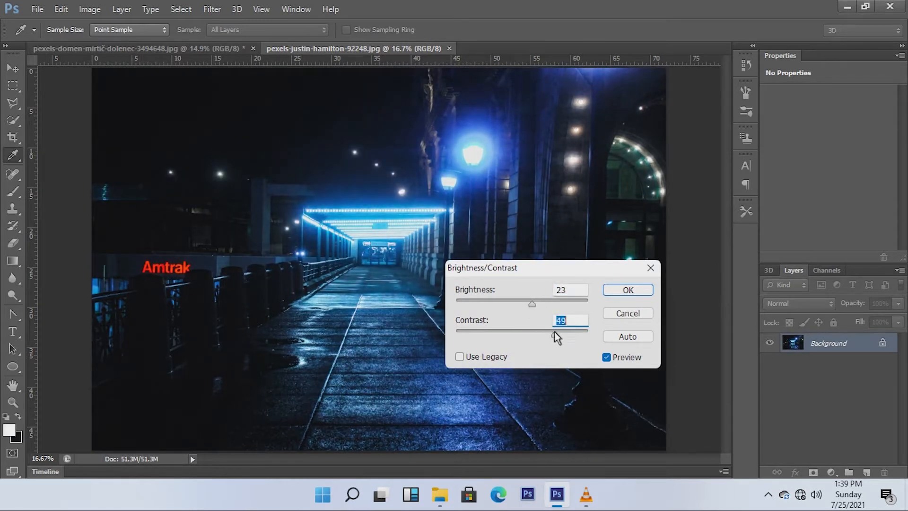
pyautogui.click(628, 291)
pyautogui.press('g')
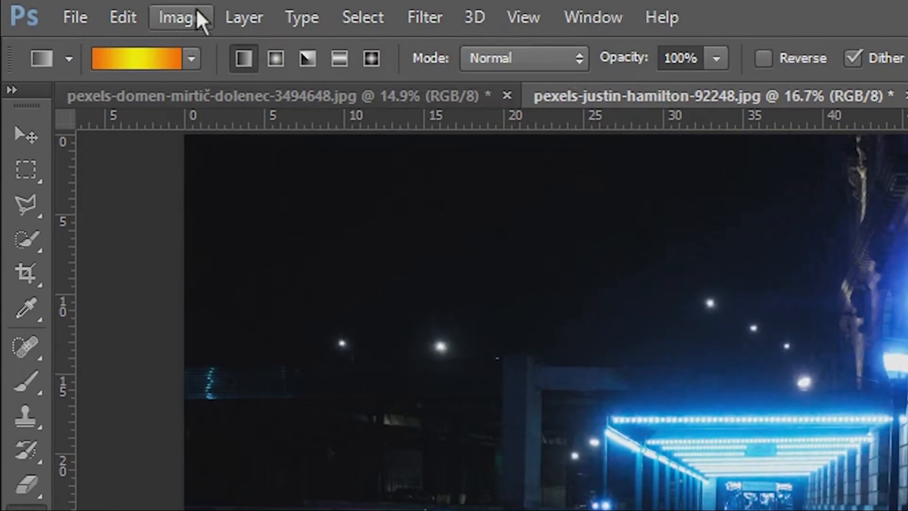
# Apply an Exposure adjustment of +0.92 to the night walkway photo and darken its midtones slightly with gamma correction.
pyautogui.click(100, 8)
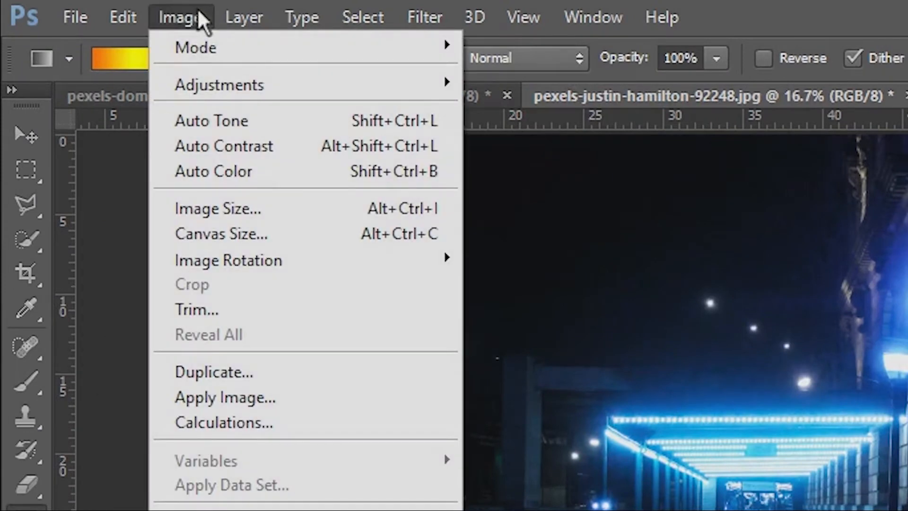
pyautogui.moveTo(210, 92)
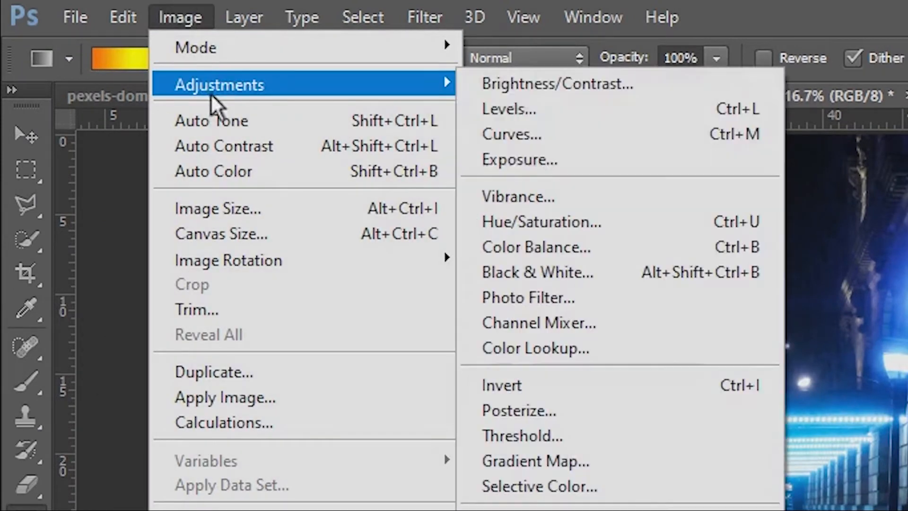
pyautogui.click(560, 163)
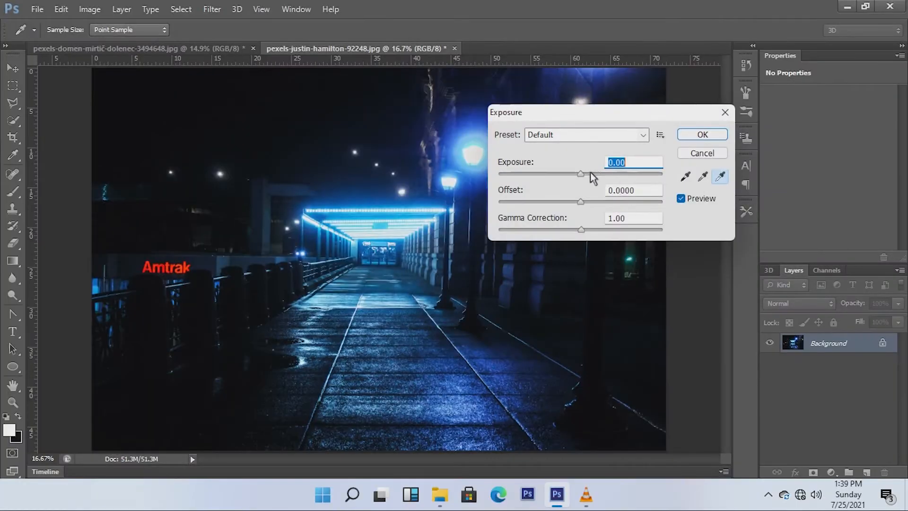
pyautogui.moveTo(582, 174)
pyautogui.mouseDown()
pyautogui.moveTo(602, 174)
pyautogui.moveTo(592, 173)
pyautogui.mouseUp()
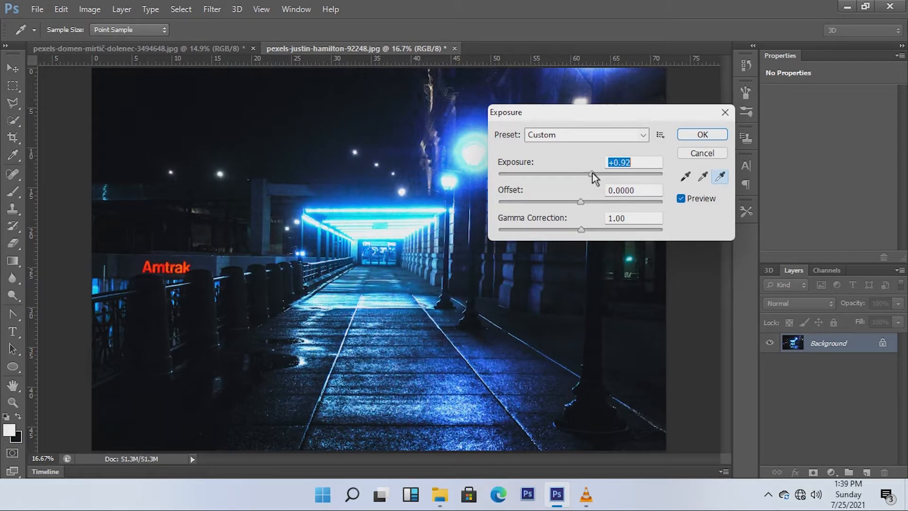
pyautogui.moveTo(583, 232)
pyautogui.mouseDown()
pyautogui.moveTo(608, 232)
pyautogui.moveTo(596, 225)
pyautogui.mouseUp()
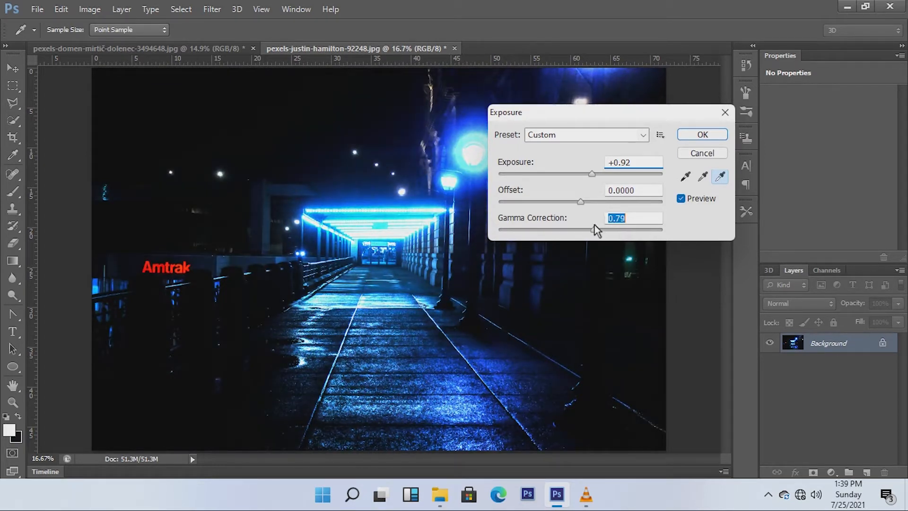
pyautogui.moveTo(595, 225); pyautogui.dragTo(593, 224)
pyautogui.click(703, 135)
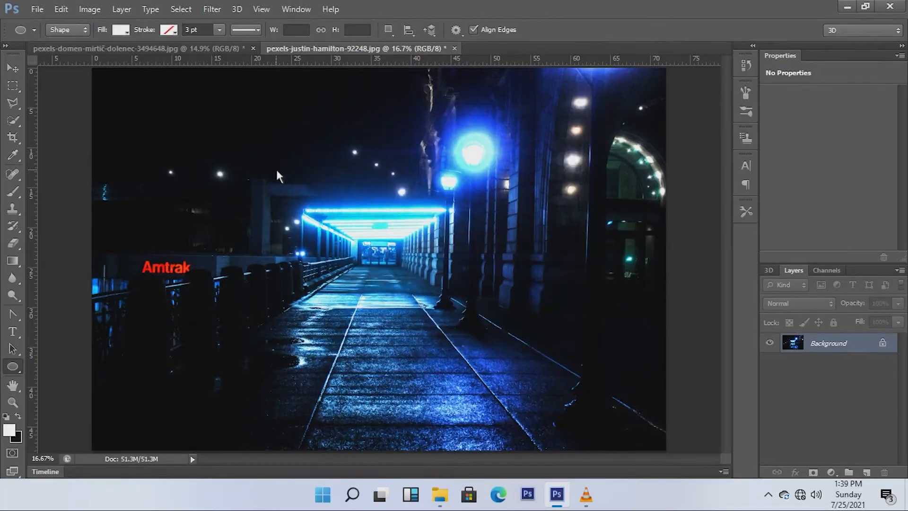
# Draw a white circle about 1260 px across on the night walkway photo and move it over the middle of the walkway.
pyautogui.moveTo(549, 135); pyautogui.dragTo(635, 216)
pyautogui.moveTo(318, 210); pyautogui.dragTo(430, 320)
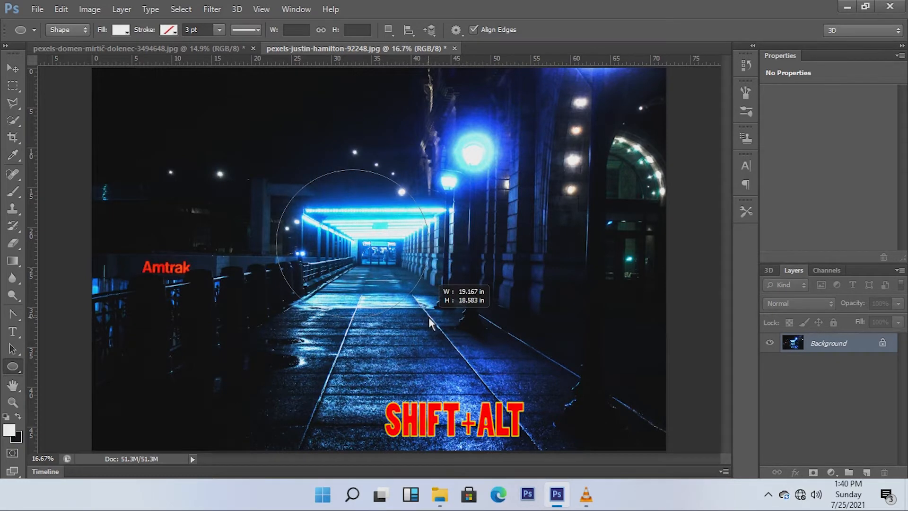
pyautogui.moveTo(430, 320); pyautogui.dragTo(347, 242)
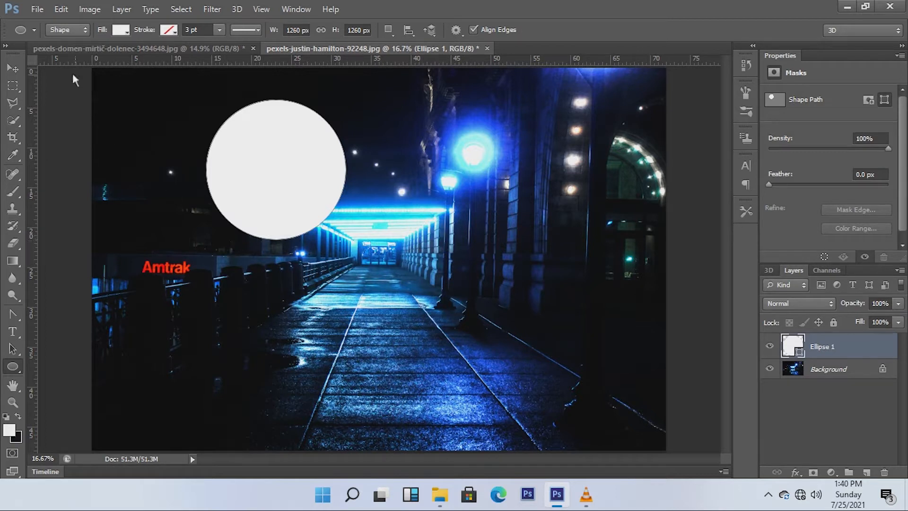
pyautogui.click(17, 72)
pyautogui.moveTo(273, 174); pyautogui.dragTo(367, 281)
# Convert the locked Background of the night walkway photo into a regular layer, keeping the default settings.
pyautogui.click(838, 369)
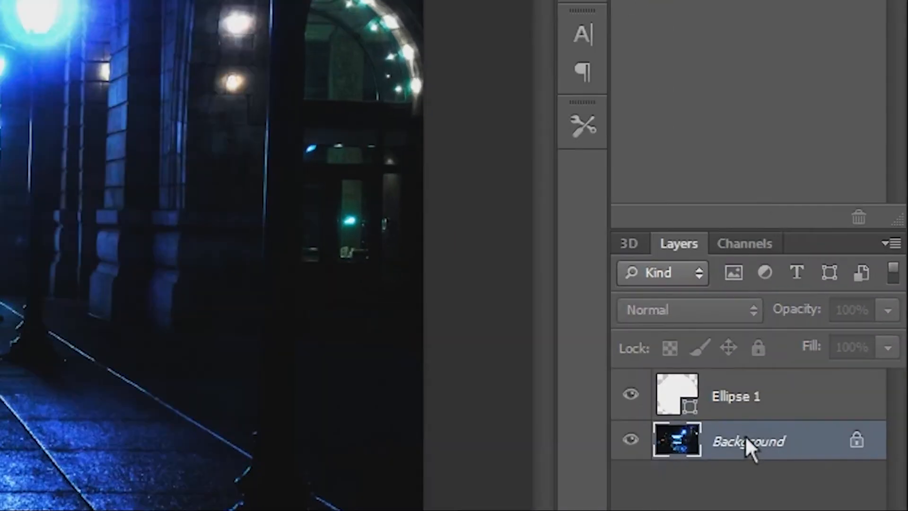
pyautogui.rightClick(747, 447)
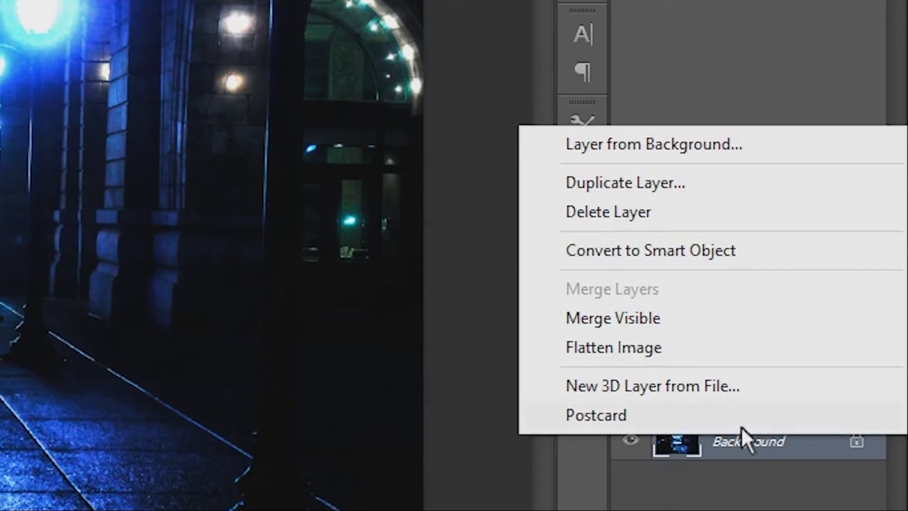
pyautogui.click(622, 152)
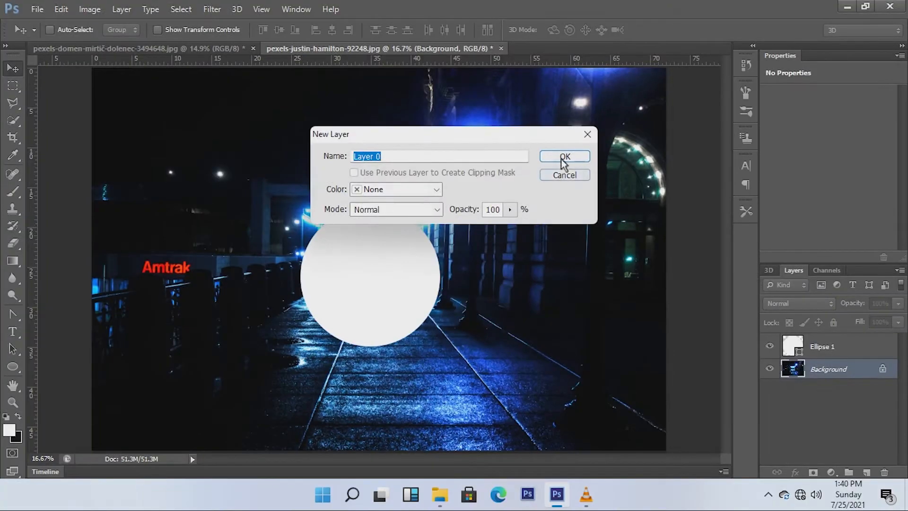
pyautogui.click(563, 156)
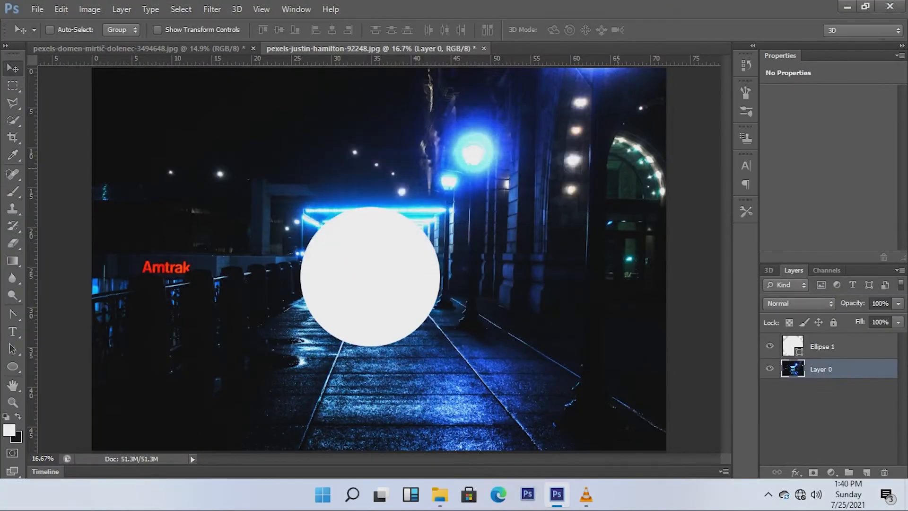
# Place the walkway photo layer above the circle layer and clip it to the circle with a clipping mask.
pyautogui.moveTo(838, 367); pyautogui.dragTo(839, 336)
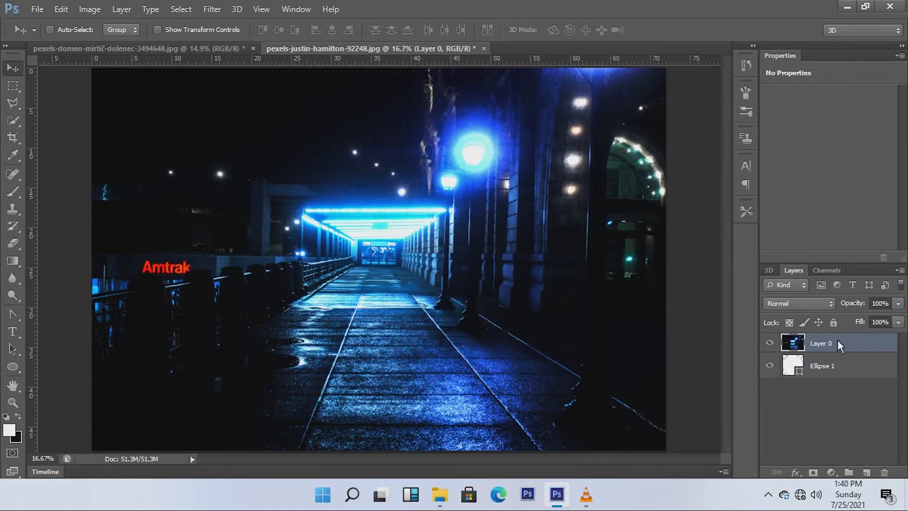
pyautogui.rightClick(838, 340)
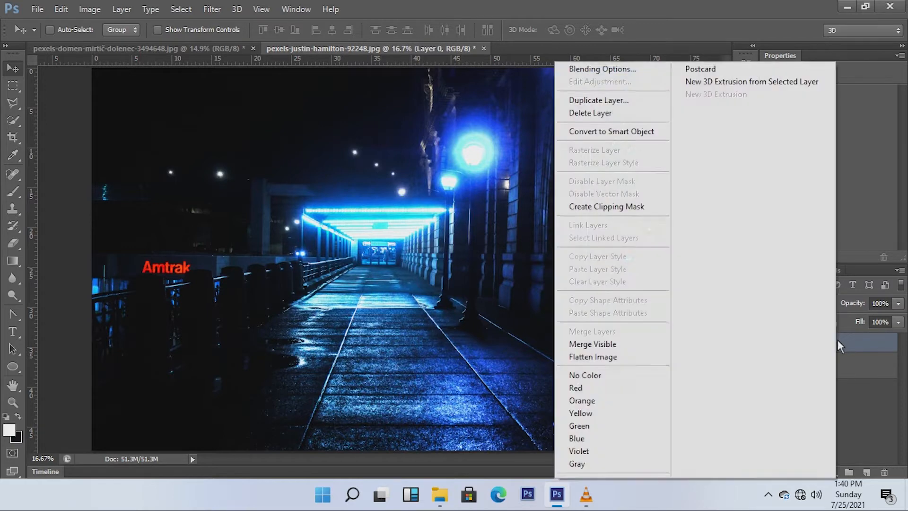
pyautogui.click(591, 211)
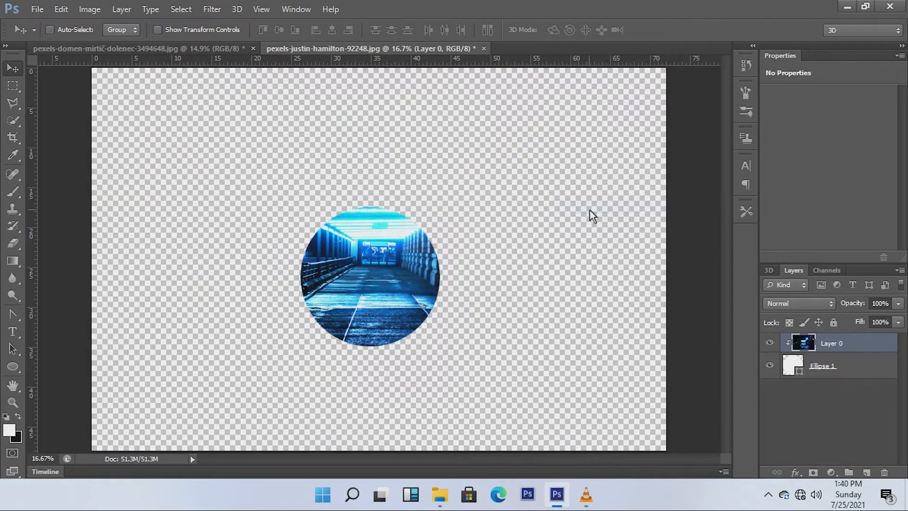
# Shift the walkway photo downward inside the circle so the lit entrance sits near its centre.
pyautogui.moveTo(373, 262); pyautogui.dragTo(377, 285)
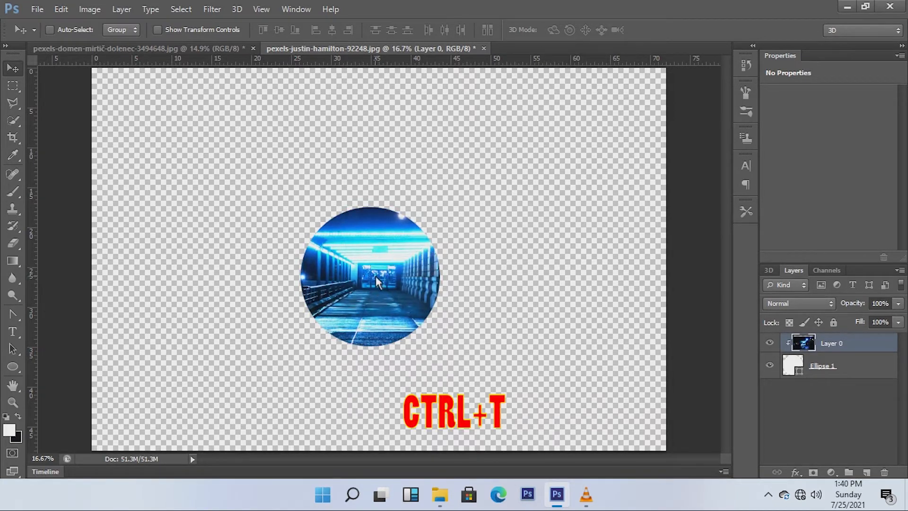
pyautogui.moveTo(374, 265)
pyautogui.mouseDown()
pyautogui.moveTo(345, 237)
pyautogui.moveTo(377, 280)
pyautogui.mouseUp()
pyautogui.moveTo(376, 282); pyautogui.dragTo(377, 286)
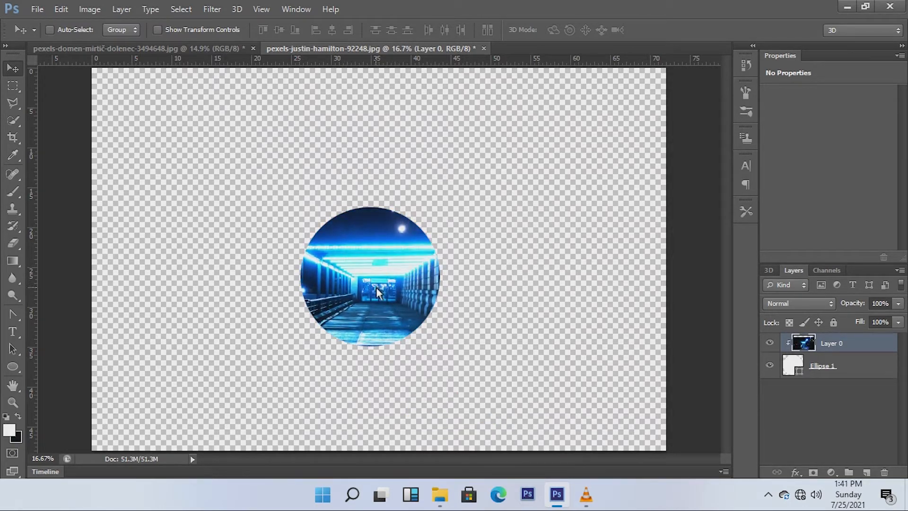
# Scale the walkway photo down to about 39.85% and centre it in the circle so the walkway and street lamp fill it.
pyautogui.hotkey('ctrl', 't')
pyautogui.moveTo(97, 110); pyautogui.dragTo(387, 280)
pyautogui.moveTo(441, 325); pyautogui.dragTo(353, 257)
pyautogui.moveTo(289, 231); pyautogui.dragTo(266, 191)
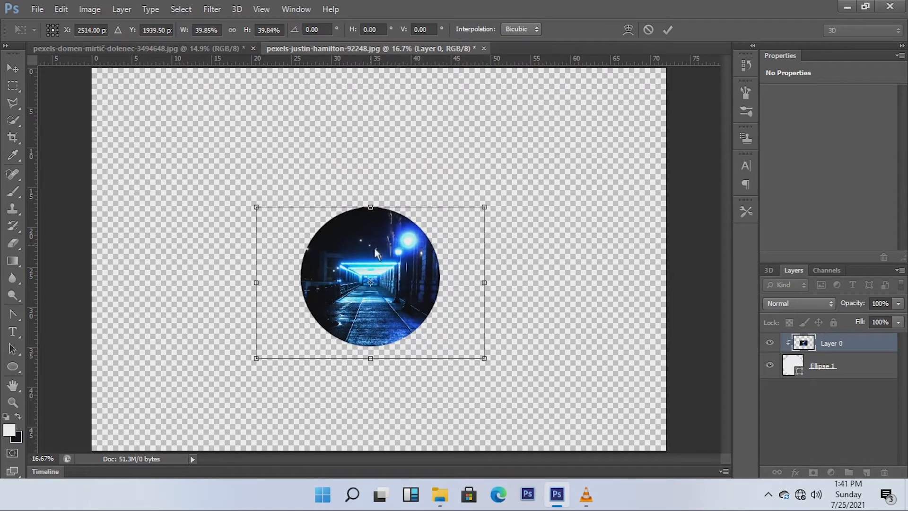
pyautogui.moveTo(393, 289); pyautogui.dragTo(396, 282)
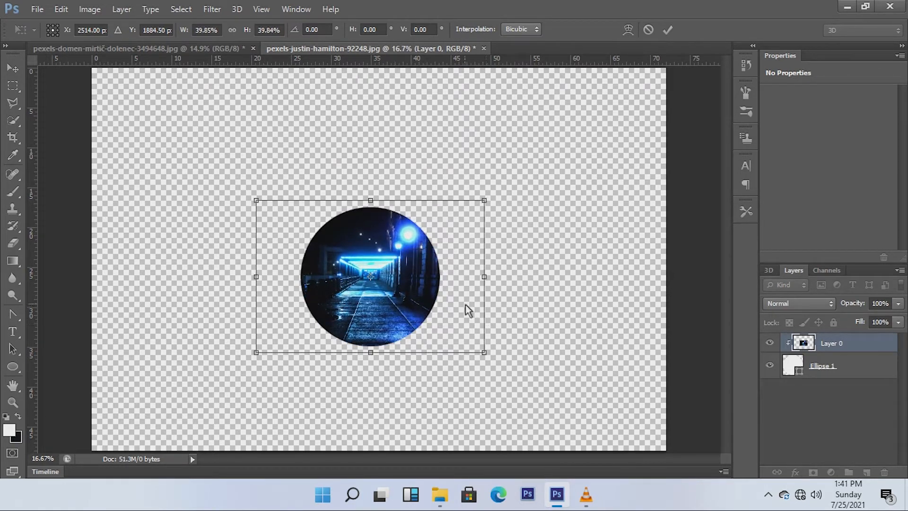
pyautogui.click(667, 29)
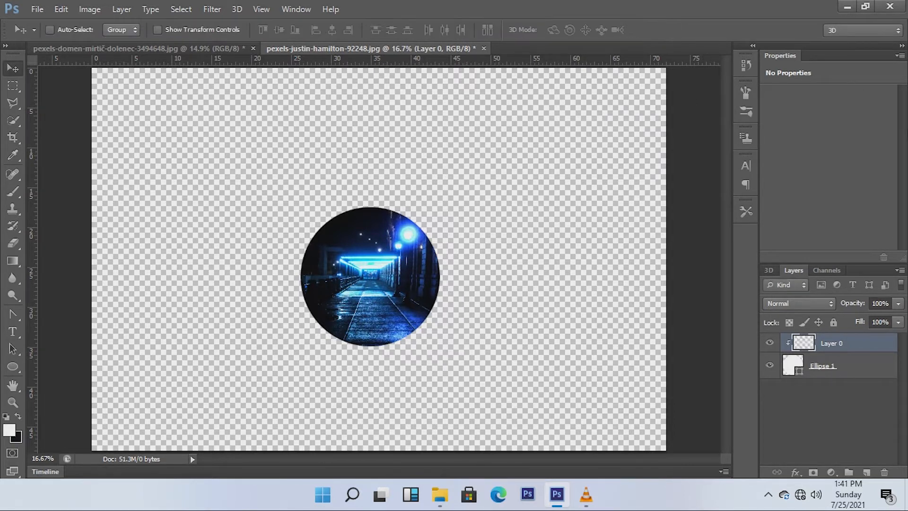
# Merge the clipped walkway photo layer and the ellipse layer into one layer.
pyautogui.click(832, 369)
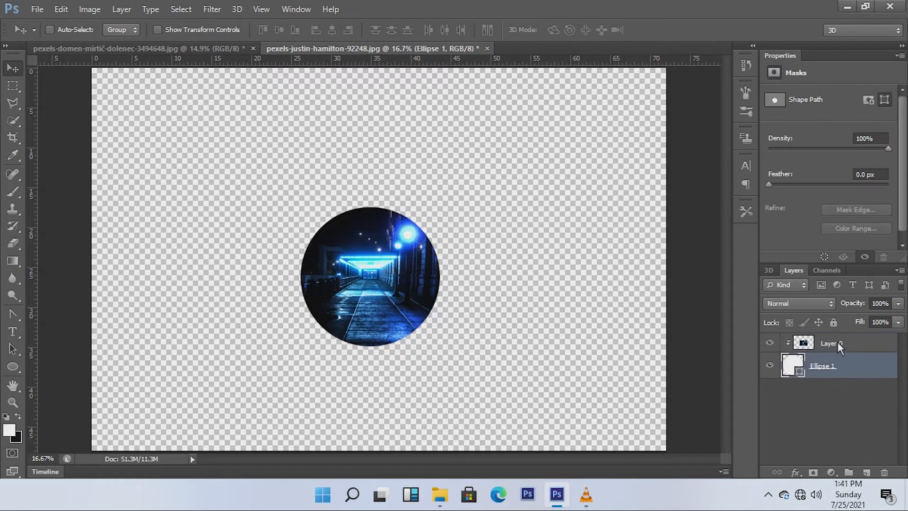
pyautogui.click(836, 349)
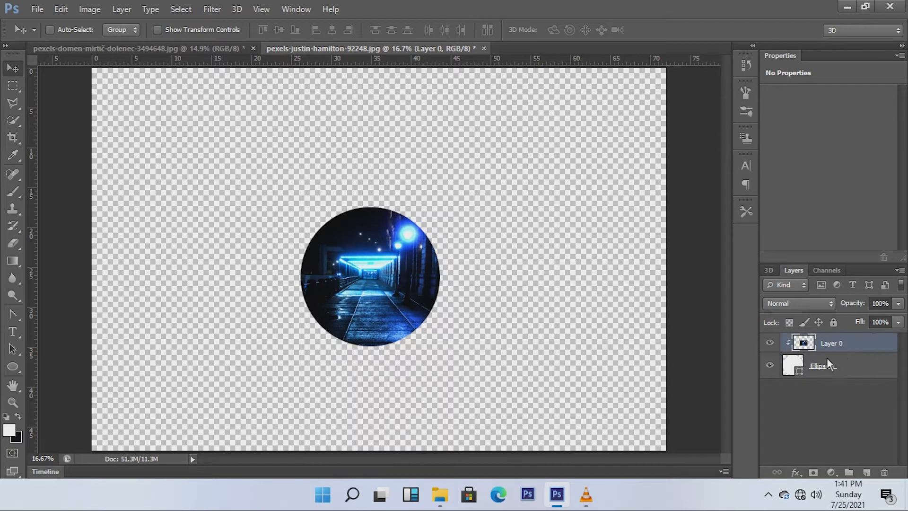
pyautogui.press('ctrl')
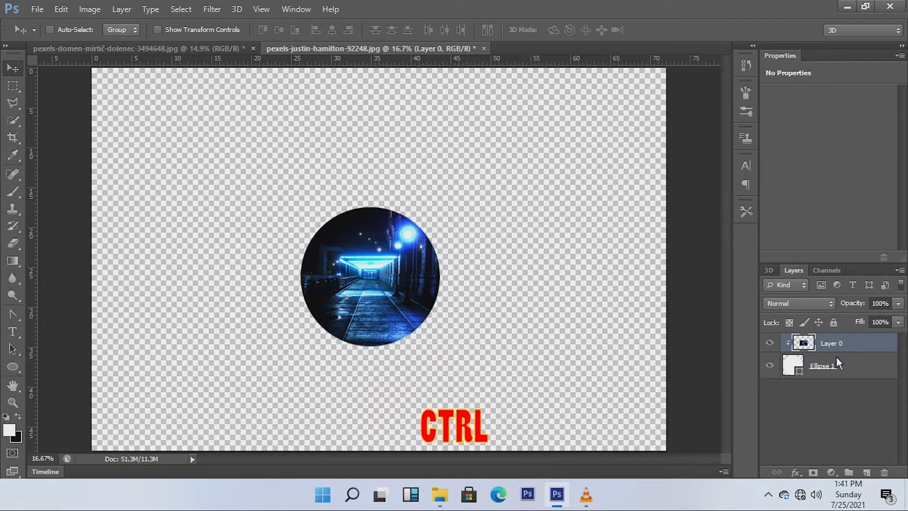
pyautogui.keyDown('ctrl'); pyautogui.click(837, 364); pyautogui.keyUp('ctrl')
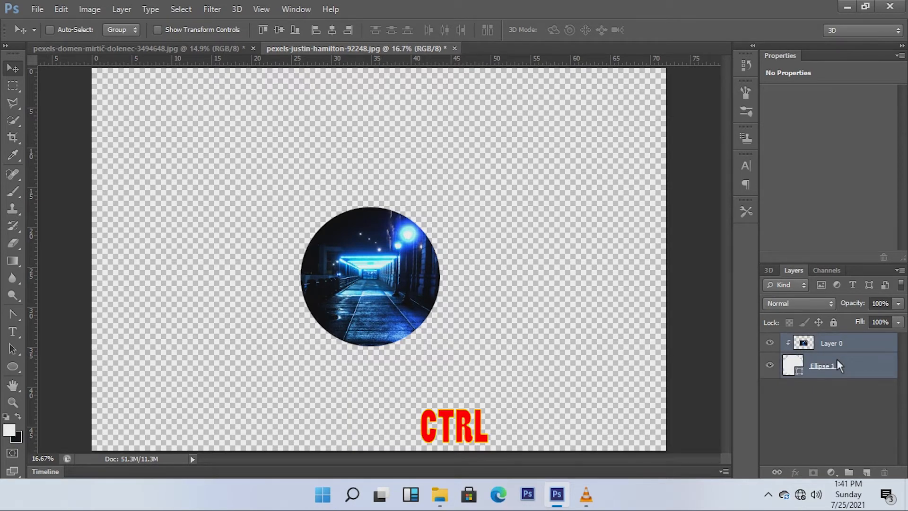
pyautogui.rightClick(837, 361)
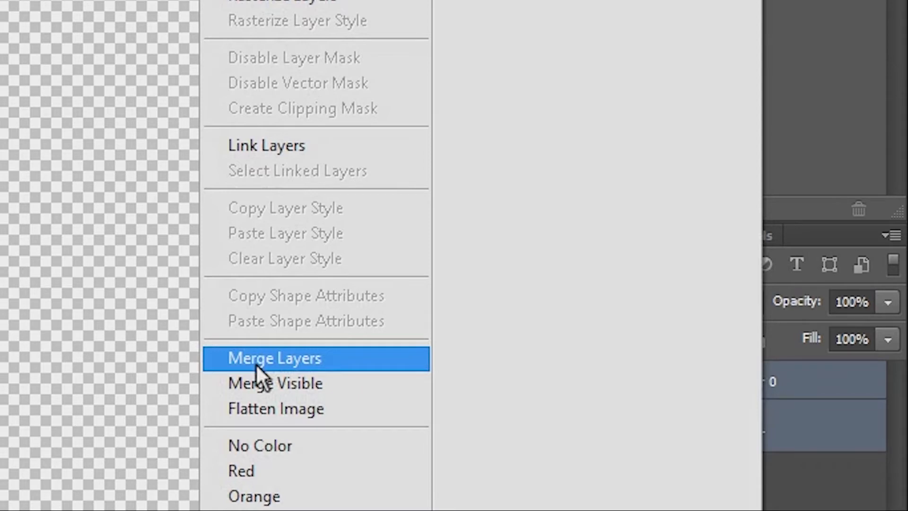
pyautogui.click(256, 364)
# Move the circular walkway image into the forest road document, position it over the standing man and make its layer visible.
pyautogui.moveTo(382, 238); pyautogui.dragTo(223, 70)
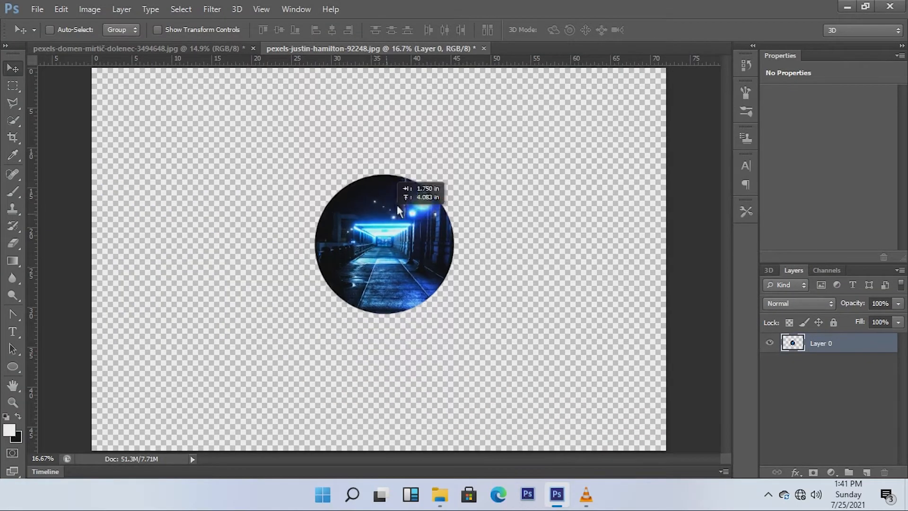
pyautogui.moveTo(376, 326); pyautogui.dragTo(388, 311)
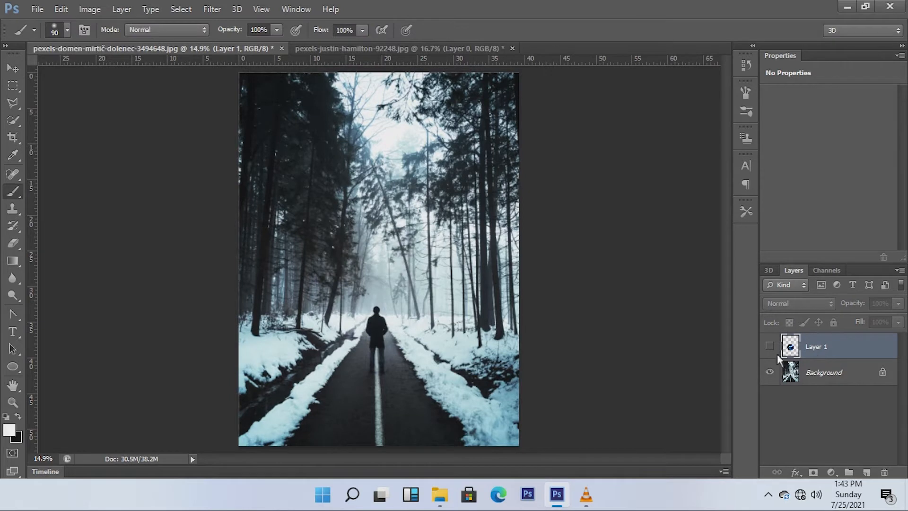
pyautogui.click(771, 346)
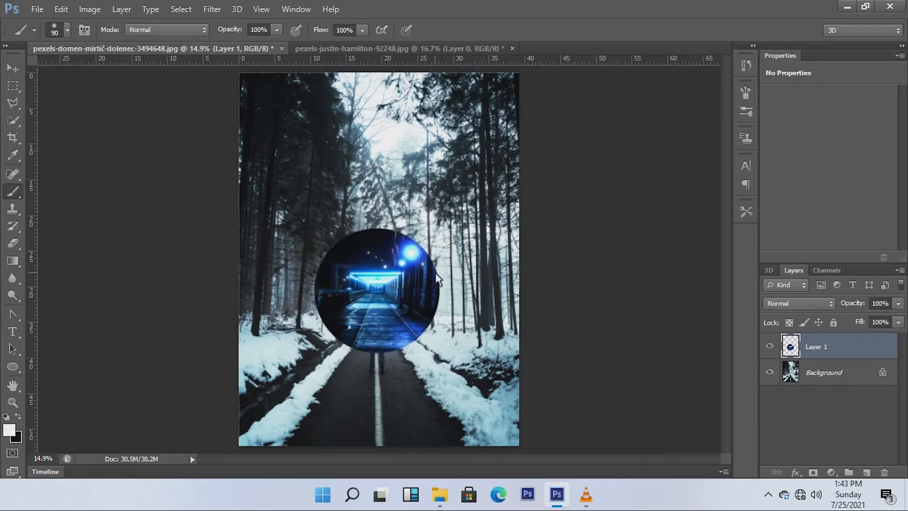
# Place the glowing fire ring image from Saved Pictures into the forest road document and enlarge it to about 182%.
pyautogui.click(36, 10)
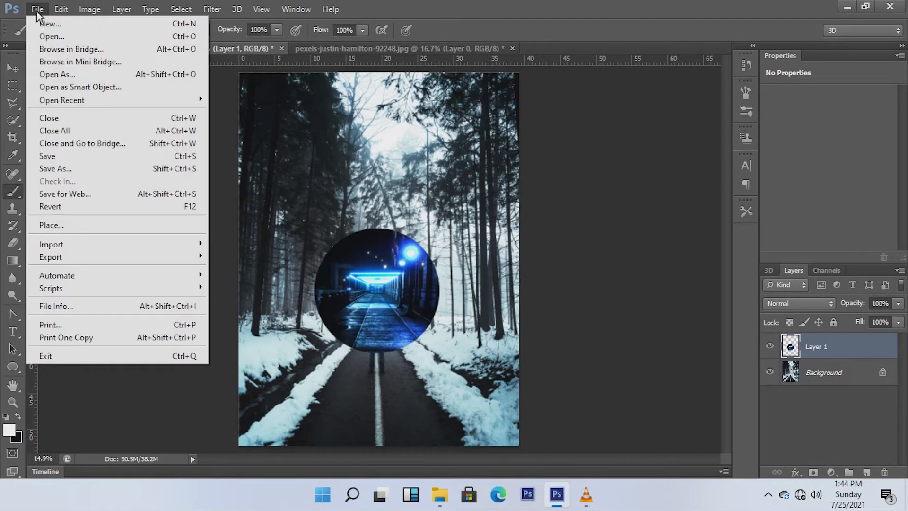
pyautogui.click(81, 225)
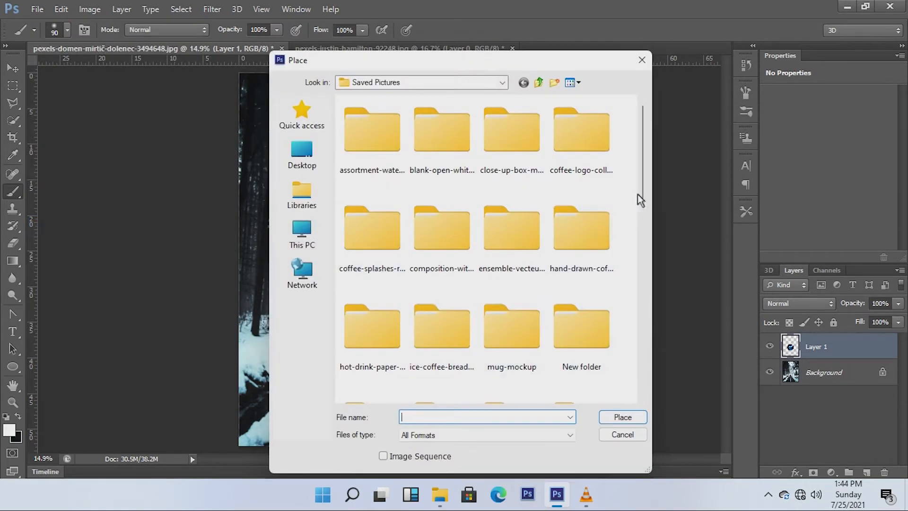
pyautogui.moveTo(642, 193); pyautogui.dragTo(629, 310)
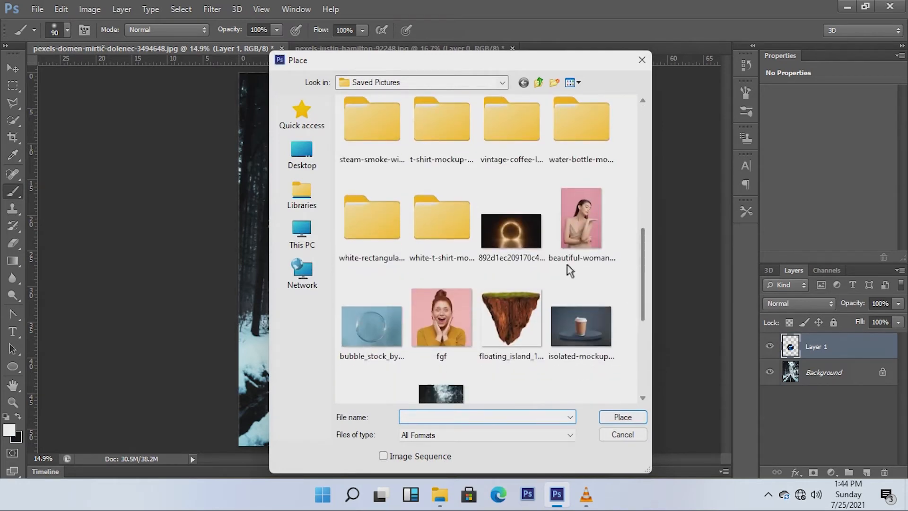
pyautogui.click(515, 241)
pyautogui.click(623, 418)
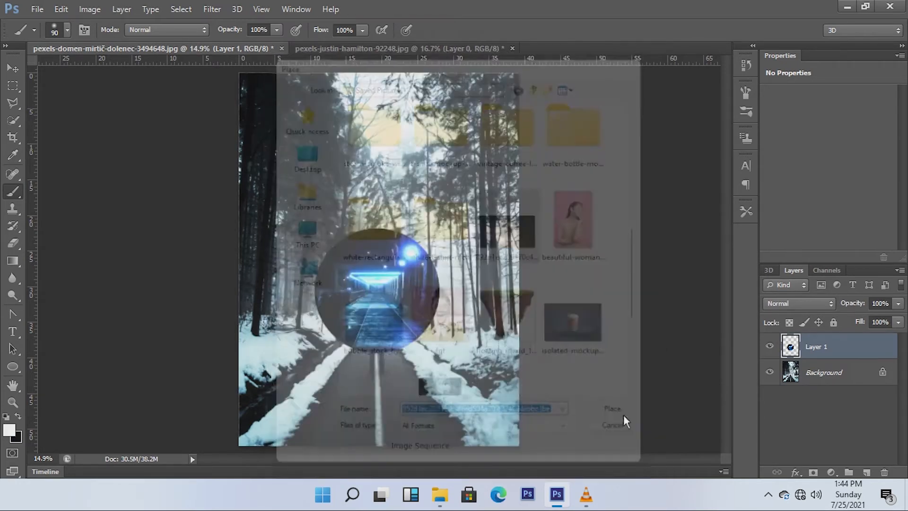
pyautogui.moveTo(476, 313); pyautogui.dragTo(554, 367)
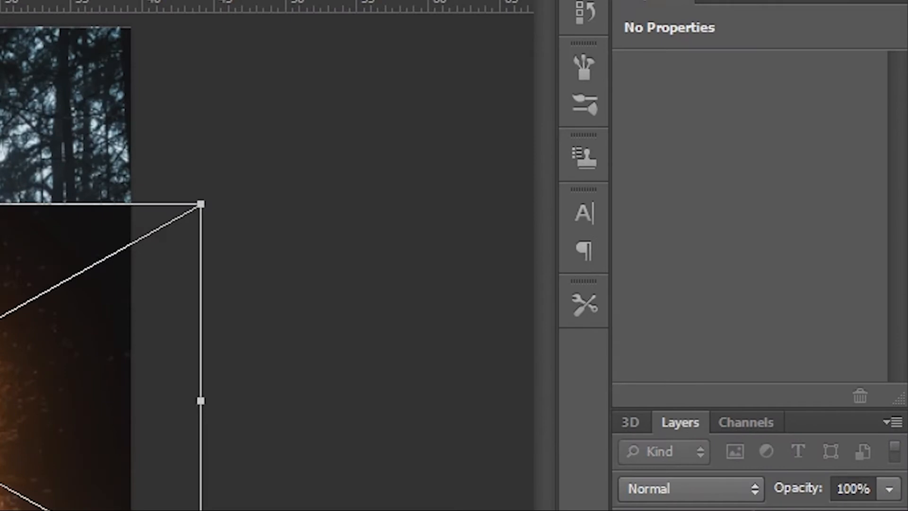
# Set the blending mode of the placed fire ring layer to Lighten.
pyautogui.click(831, 305)
pyautogui.scroll(-1, 831, 307)
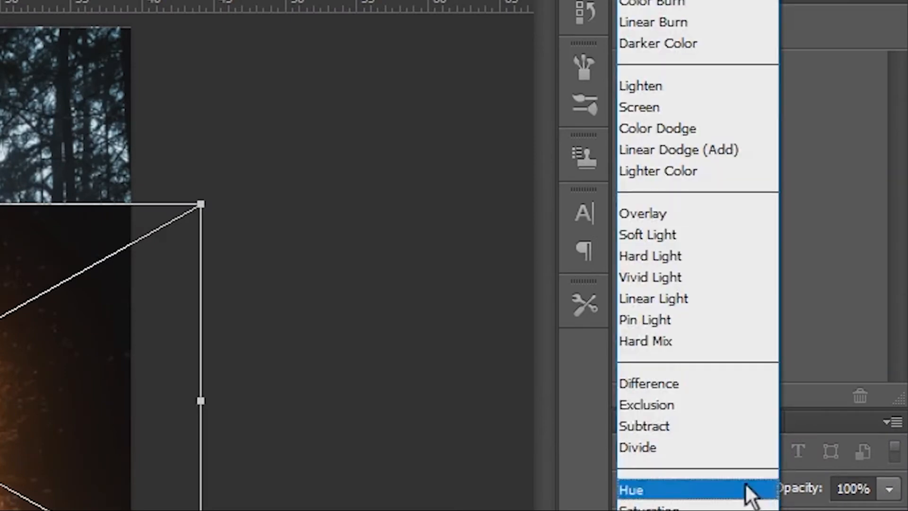
pyautogui.click(648, 85)
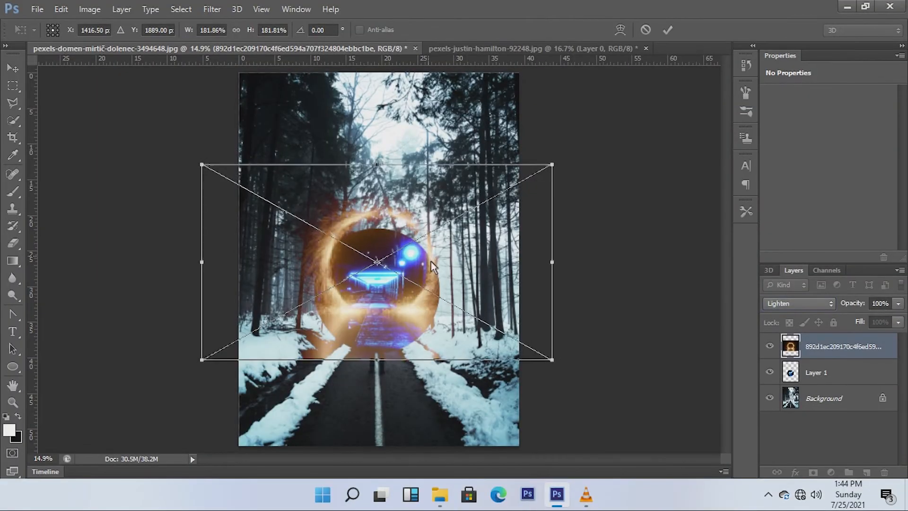
# Enlarge the fire ring to about 232.6%, align it around the edge of the circular walkway image and apply the placement.
pyautogui.moveTo(431, 261); pyautogui.dragTo(432, 284)
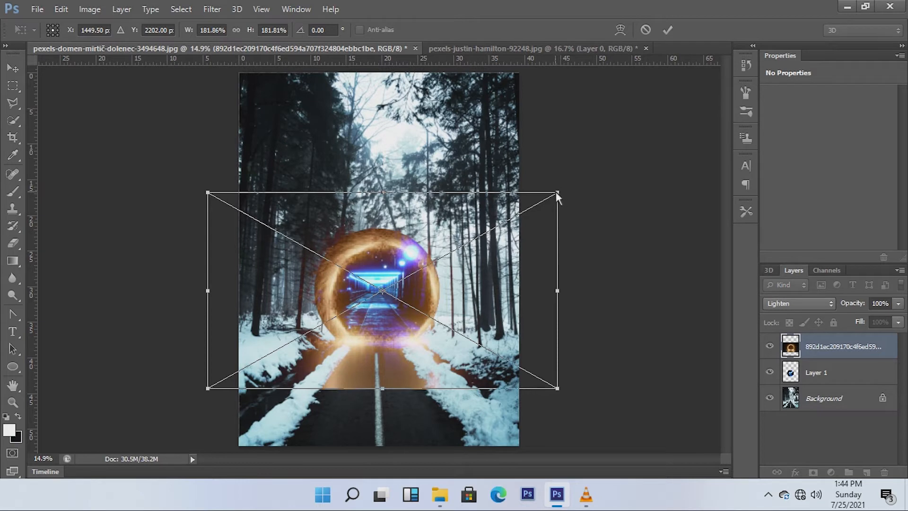
pyautogui.moveTo(557, 193); pyautogui.dragTo(611, 150)
pyautogui.moveTo(407, 279)
pyautogui.mouseDown()
pyautogui.moveTo(405, 272)
pyautogui.moveTo(407, 279)
pyautogui.mouseUp()
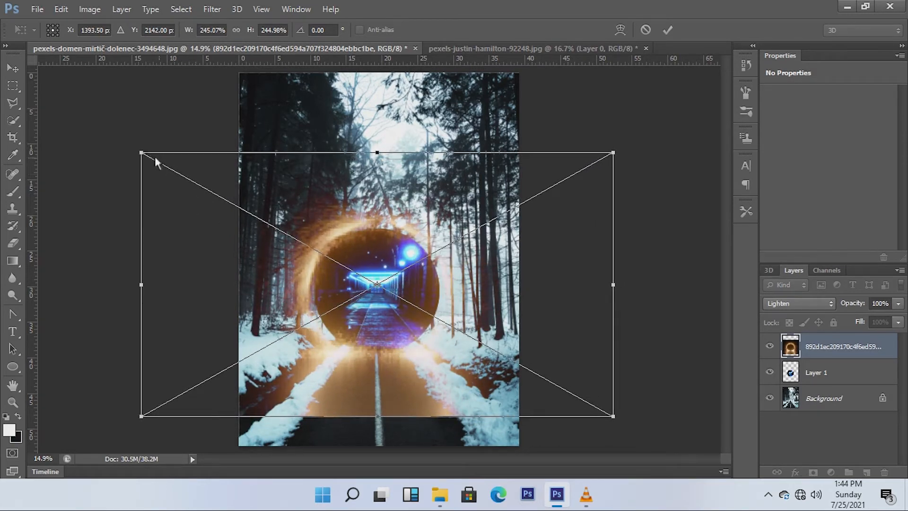
pyautogui.moveTo(141, 152); pyautogui.dragTo(156, 158)
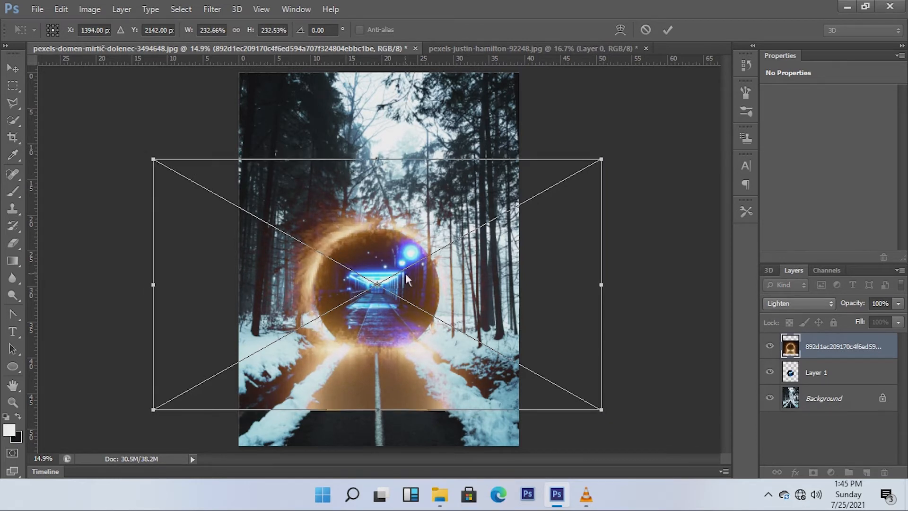
pyautogui.hotkey('shift', 'Right')
pyautogui.hotkey('shift', 'Right')
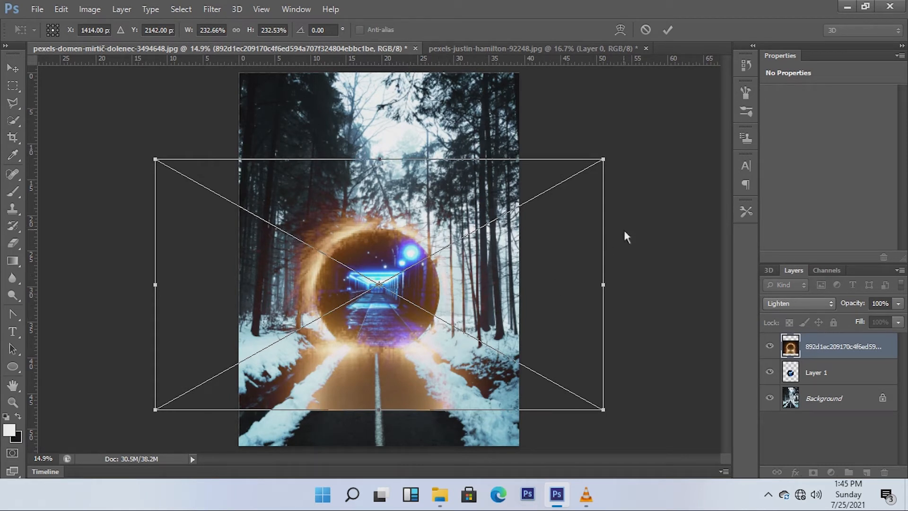
pyautogui.click(668, 31)
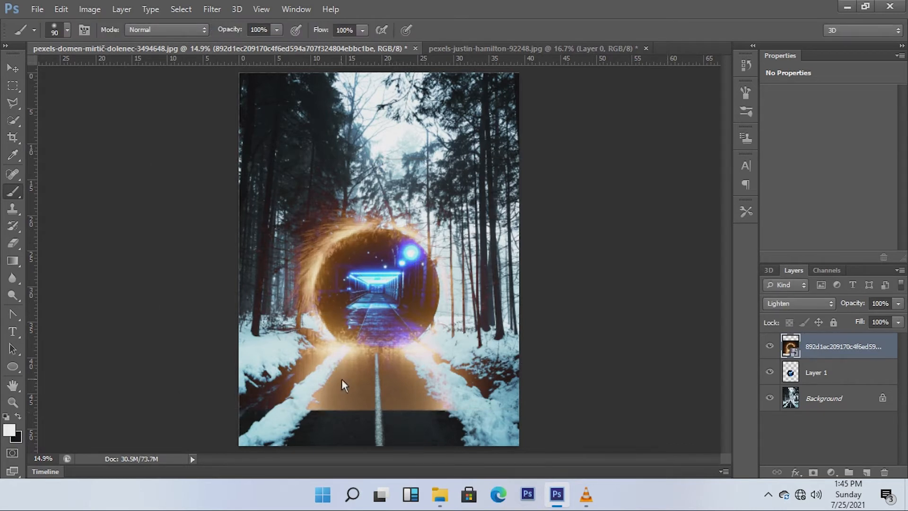
# Convert the forest photo's locked Background into a regular layer, keeping the default settings.
pyautogui.click(832, 400)
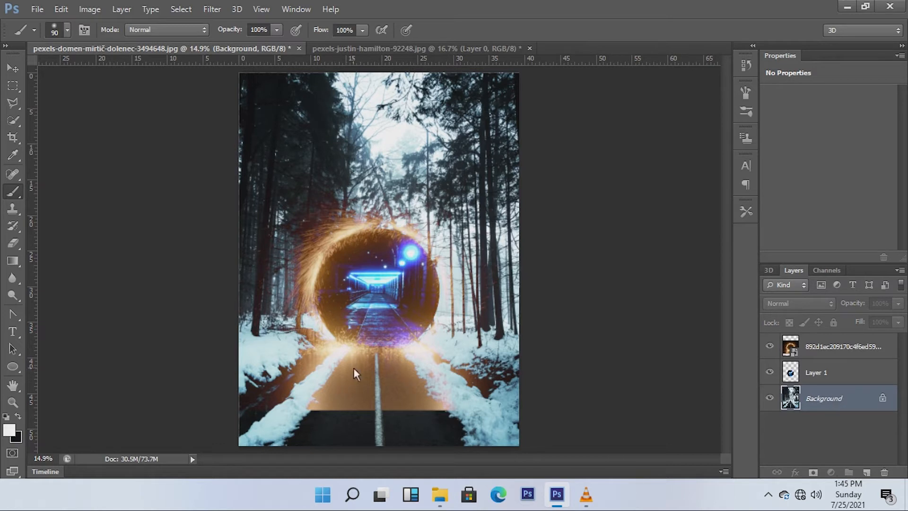
pyautogui.rightClick(827, 395)
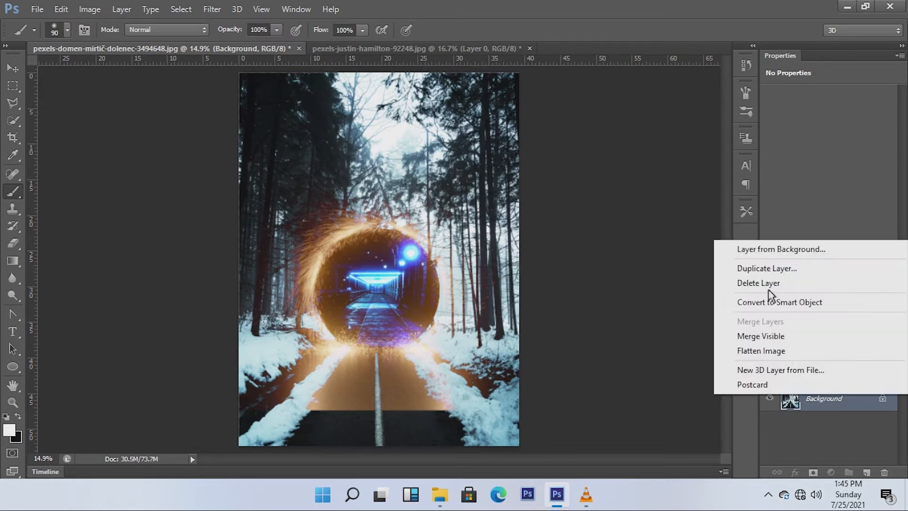
pyautogui.click(782, 250)
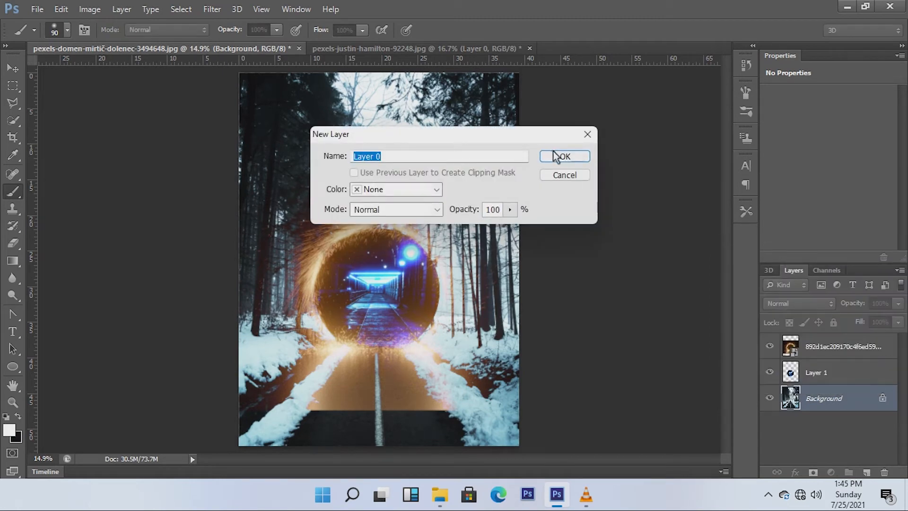
pyautogui.click(572, 157)
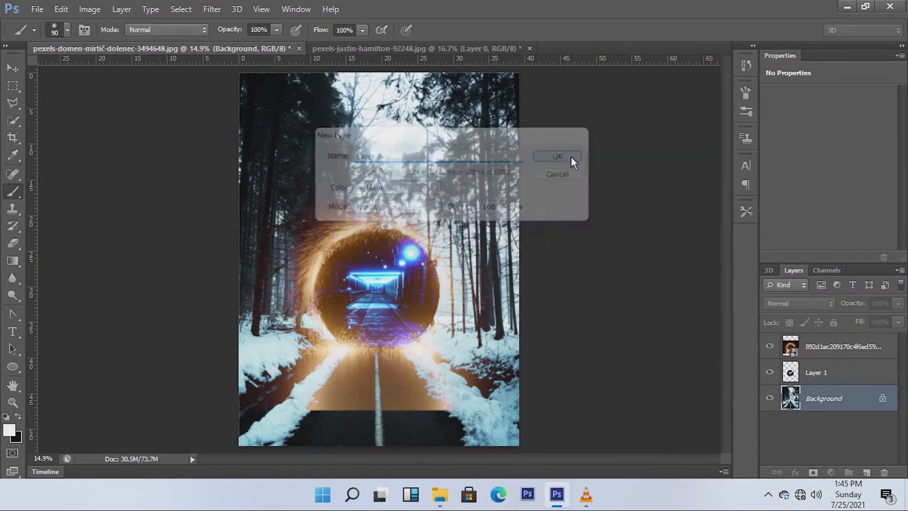
pyautogui.moveTo(826, 402)
pyautogui.mouseDown()
pyautogui.moveTo(832, 345)
pyautogui.moveTo(838, 407)
pyautogui.mouseUp()
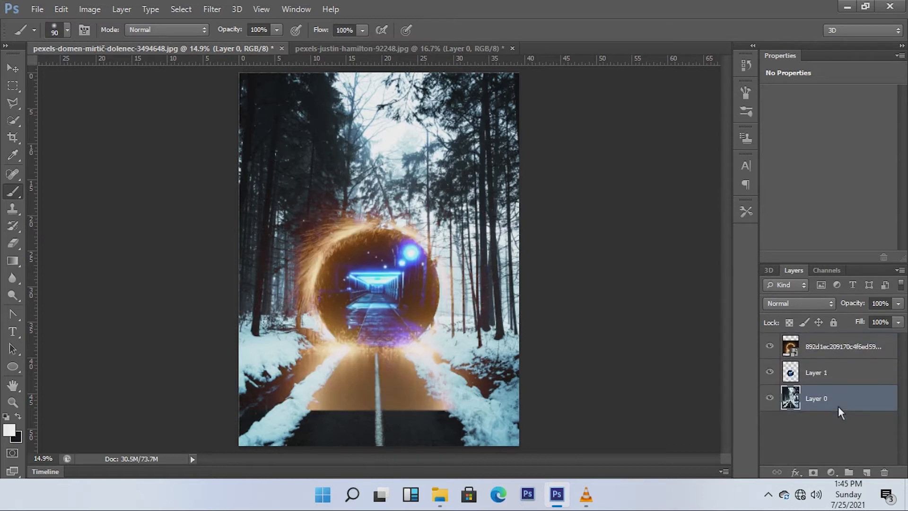
# Hide the fire ring and circle layers and select the standing man, including his legs and shoes, with the Quick Selection tool.
pyautogui.click(770, 372)
pyautogui.click(771, 344)
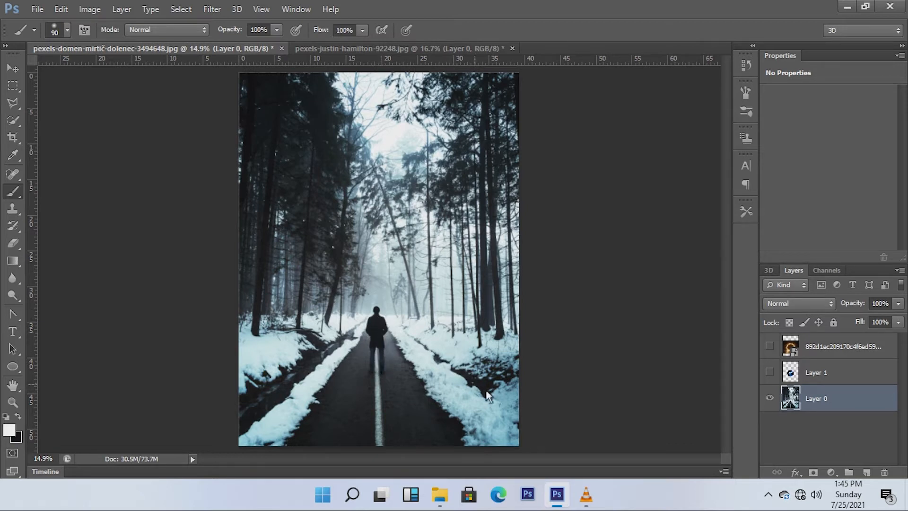
pyautogui.click(12, 122)
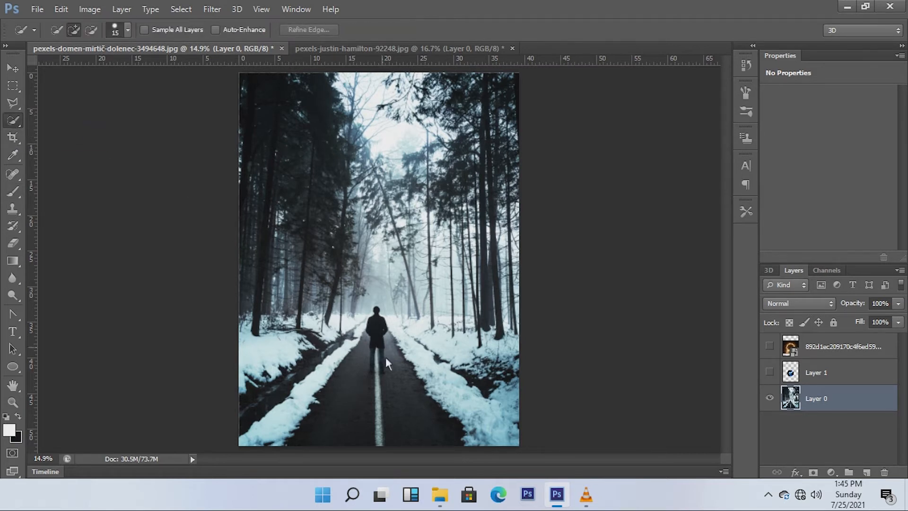
pyautogui.moveTo(376, 334); pyautogui.dragTo(377, 348)
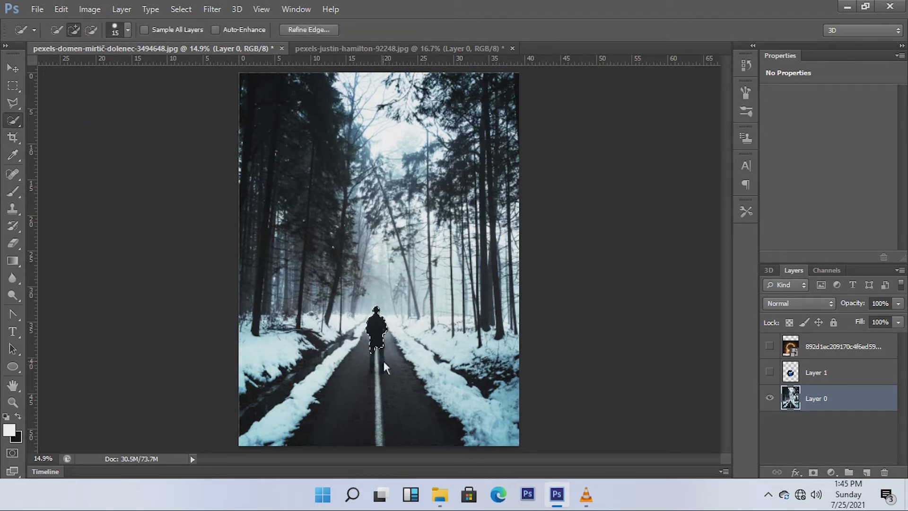
pyautogui.scroll(5, 384, 361)
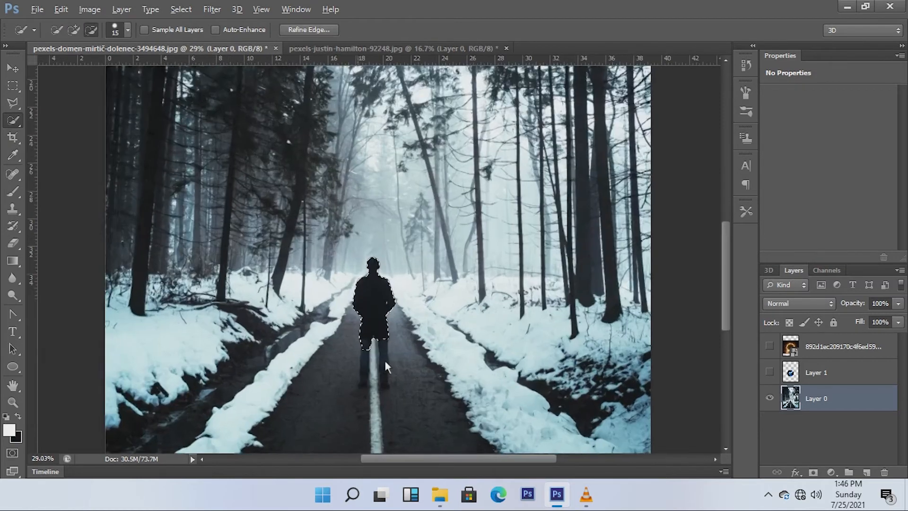
pyautogui.scroll(5, 381, 393)
pyautogui.moveTo(330, 410)
pyautogui.mouseDown()
pyautogui.moveTo(415, 377)
pyautogui.moveTo(426, 432)
pyautogui.moveTo(316, 428)
pyautogui.moveTo(345, 429)
pyautogui.moveTo(332, 416)
pyautogui.moveTo(379, 392)
pyautogui.moveTo(379, 314)
pyautogui.moveTo(384, 444)
pyautogui.moveTo(380, 434)
pyautogui.moveTo(422, 450)
pyautogui.mouseUp()
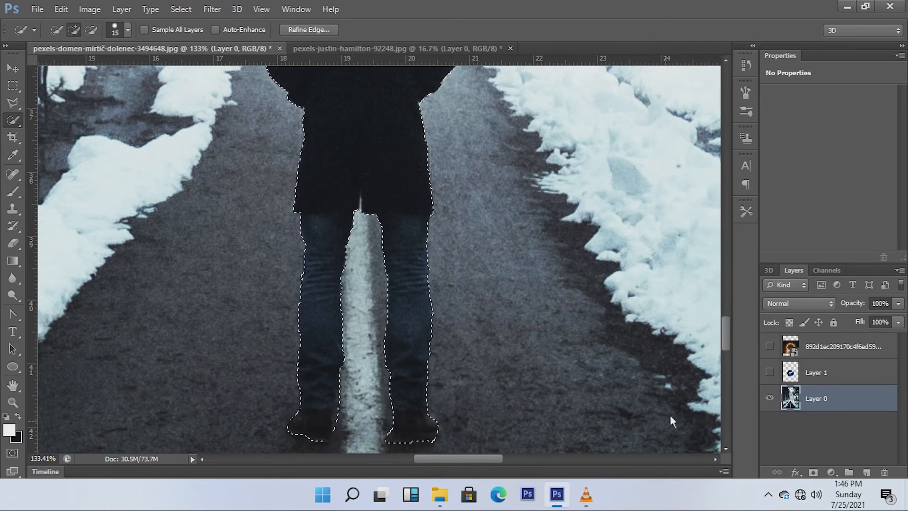
# Clean up the selection edge around the man's shoes and copy the selected man onto a new layer.
pyautogui.moveTo(723, 332); pyautogui.dragTo(723, 349)
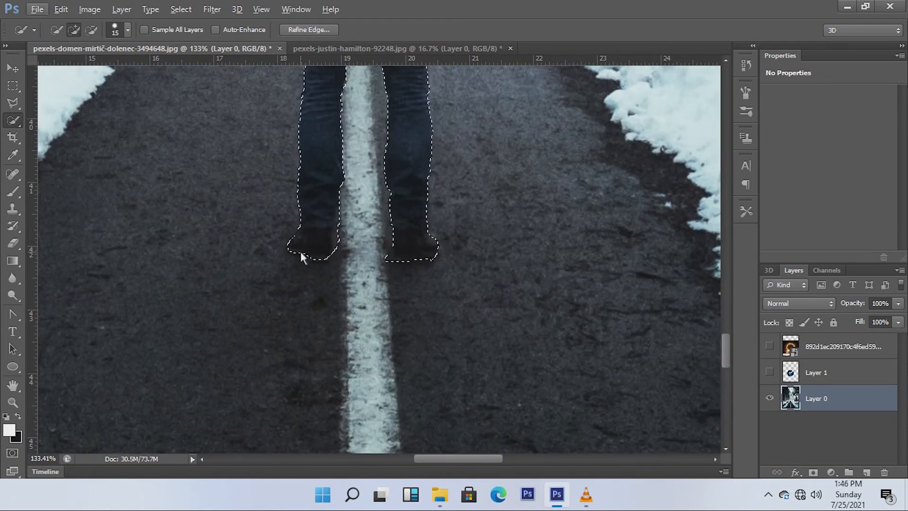
pyautogui.keyDown('alt'); pyautogui.click(384, 263); pyautogui.keyUp('alt')
pyautogui.moveTo(436, 267); pyautogui.dragTo(417, 281)
pyautogui.moveTo(723, 345)
pyautogui.mouseDown()
pyautogui.moveTo(718, 289)
pyautogui.moveTo(720, 343)
pyautogui.mouseUp()
pyautogui.hotkey('ctrl', '0')
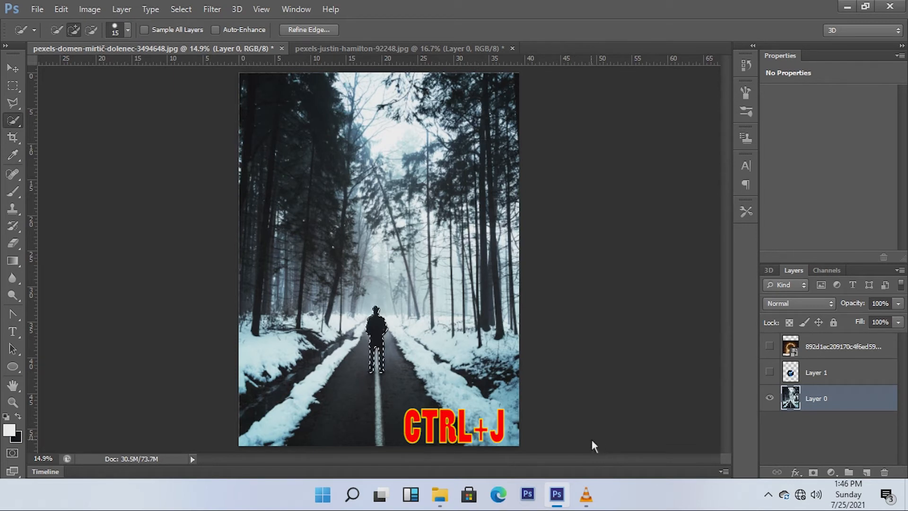
pyautogui.hotkey('ctrl', 'j')
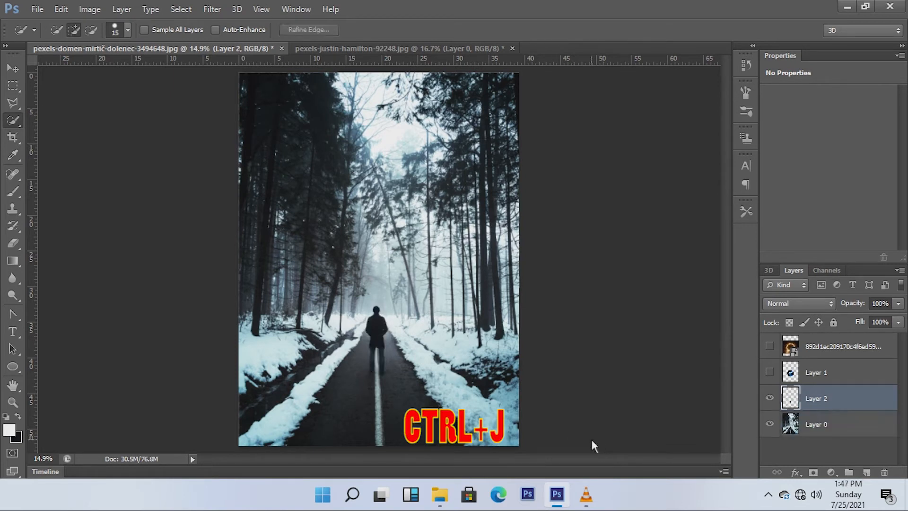
# Show the walkway circle and fire ring layers again and move the man's layer above the fire ring layer.
pyautogui.click(770, 372)
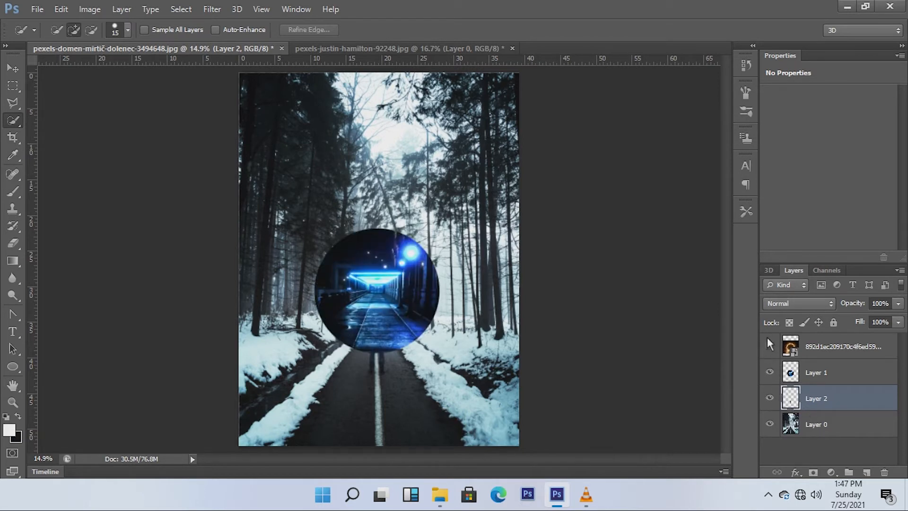
pyautogui.click(770, 346)
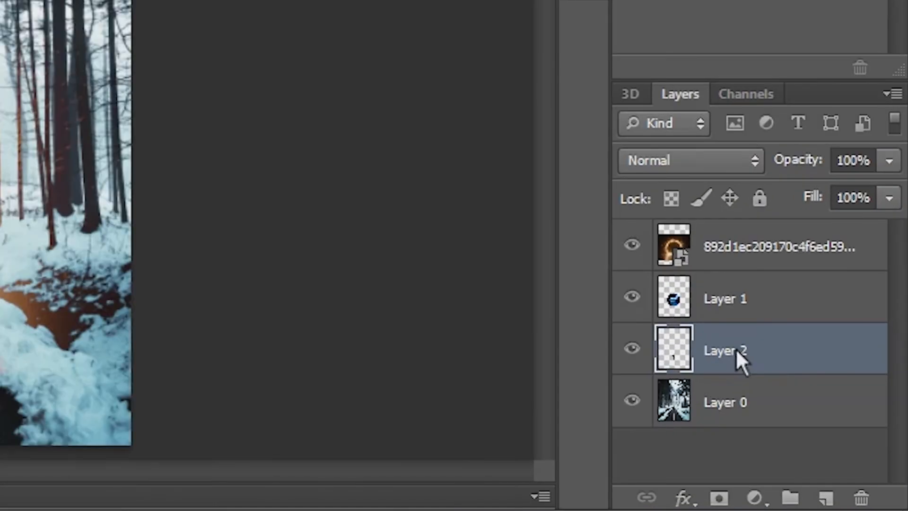
pyautogui.moveTo(822, 398); pyautogui.dragTo(813, 345)
pyautogui.moveTo(775, 245)
pyautogui.mouseDown()
pyautogui.moveTo(762, 351)
pyautogui.moveTo(773, 364)
pyautogui.moveTo(732, 284)
pyautogui.moveTo(738, 241)
pyautogui.moveTo(757, 353)
pyautogui.moveTo(759, 243)
pyautogui.mouseUp()
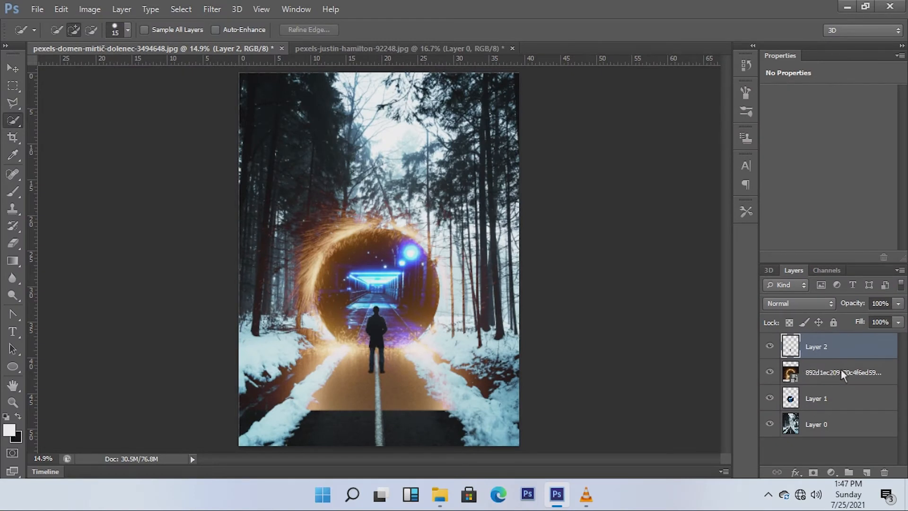
# Rasterize the fire ring layer and erase its hard-edged orange glow on the road with a 900 px Eraser at 45% opacity.
pyautogui.click(846, 372)
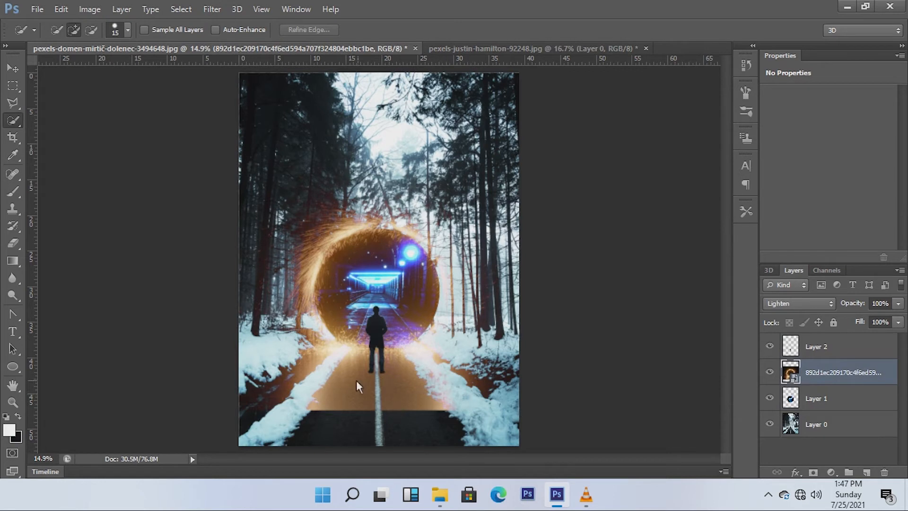
pyautogui.click(13, 242)
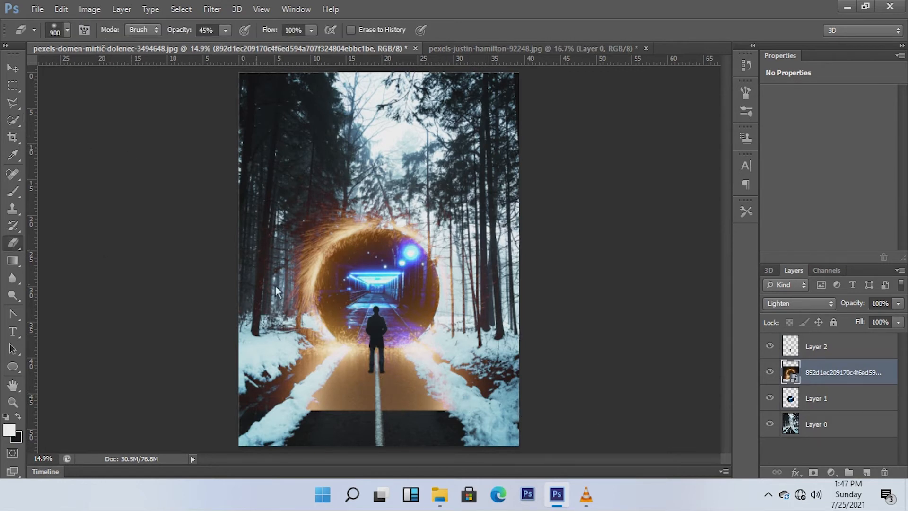
pyautogui.click(392, 374)
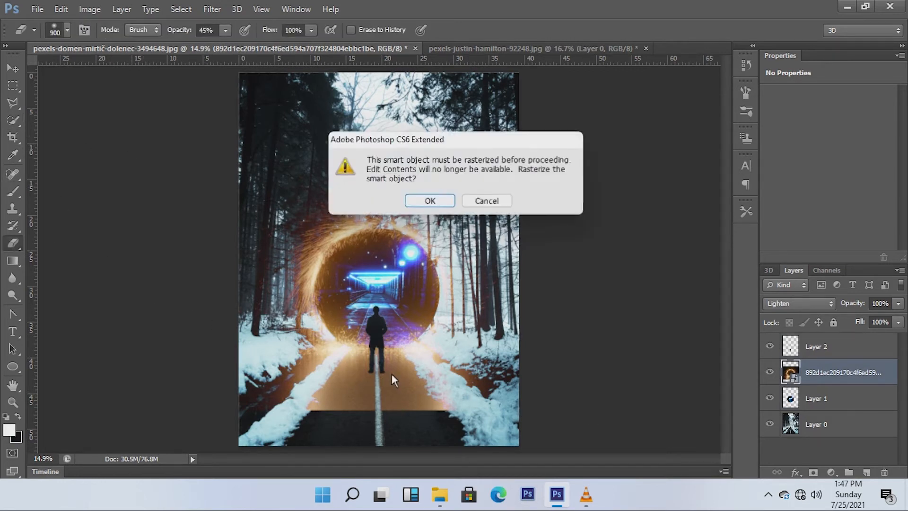
pyautogui.click(429, 201)
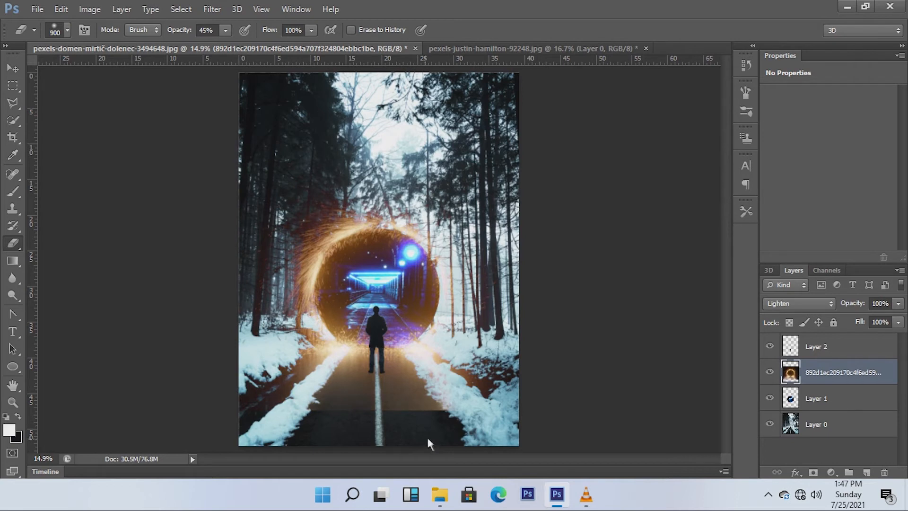
pyautogui.moveTo(368, 420)
pyautogui.mouseDown()
pyautogui.moveTo(447, 405)
pyautogui.moveTo(307, 418)
pyautogui.mouseUp()
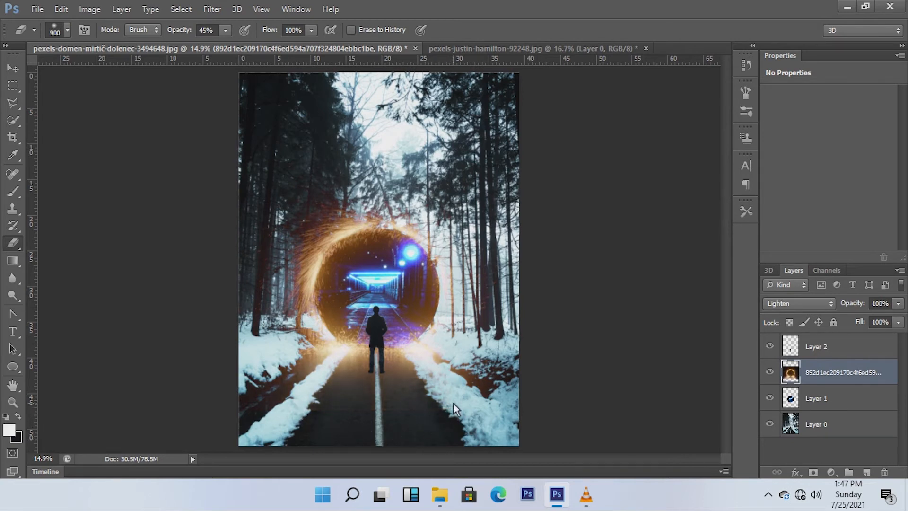
pyautogui.moveTo(354, 418)
pyautogui.mouseDown()
pyautogui.moveTo(458, 418)
pyautogui.moveTo(308, 413)
pyautogui.mouseUp()
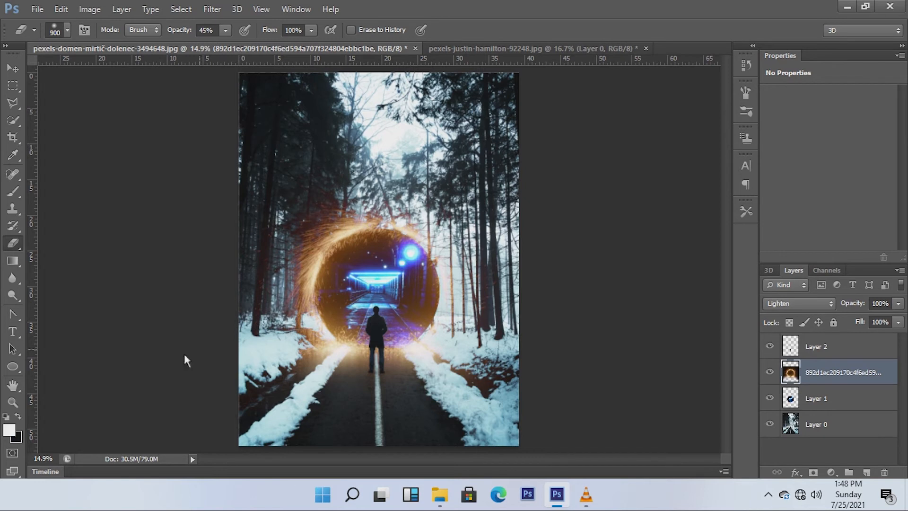
# On a new layer above the fire ring, paint blue over the road with a 600 px brush at 42% opacity.
pyautogui.click(12, 189)
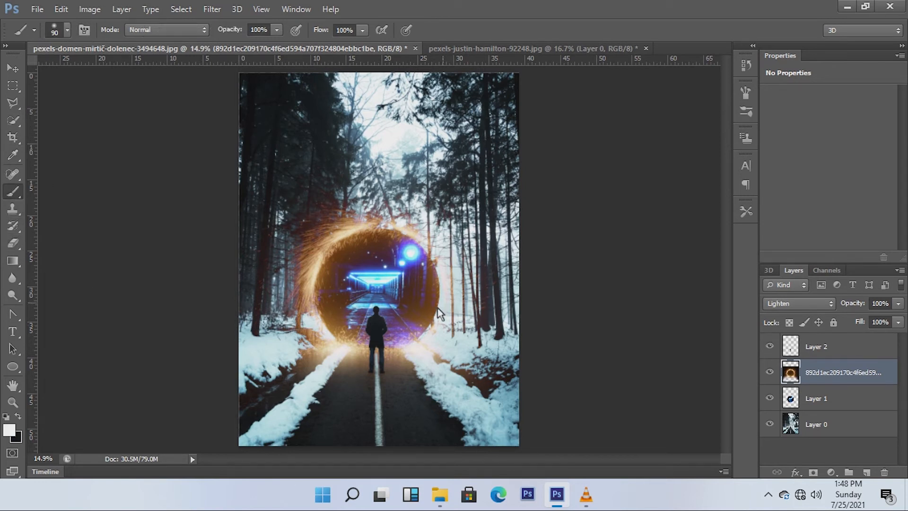
pyautogui.click(18, 417)
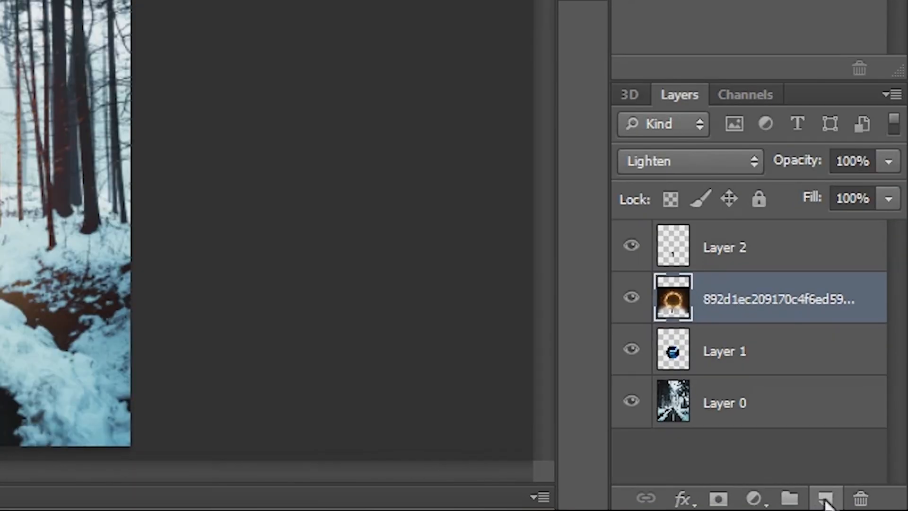
pyautogui.click(867, 472)
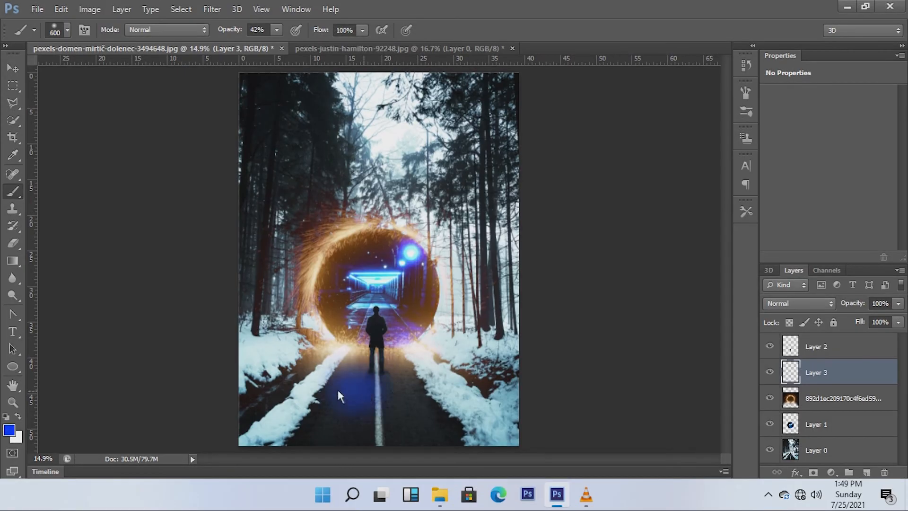
pyautogui.moveTo(338, 390)
pyautogui.mouseDown()
pyautogui.moveTo(403, 392)
pyautogui.moveTo(415, 403)
pyautogui.moveTo(345, 423)
pyautogui.moveTo(431, 431)
pyautogui.moveTo(349, 437)
pyautogui.mouseUp()
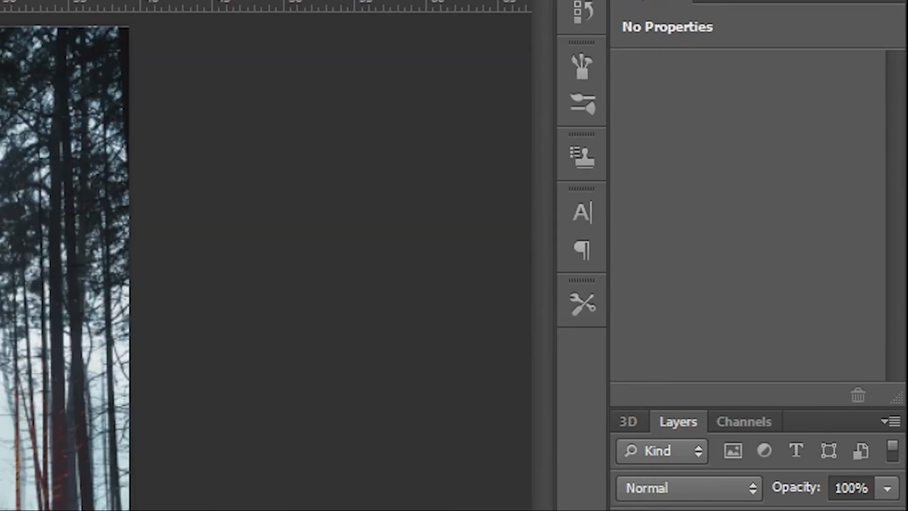
# Extend the blue paint over the snowy road edges, trying Multiply and then Overlay as the layer's blending mode.
pyautogui.click(751, 492)
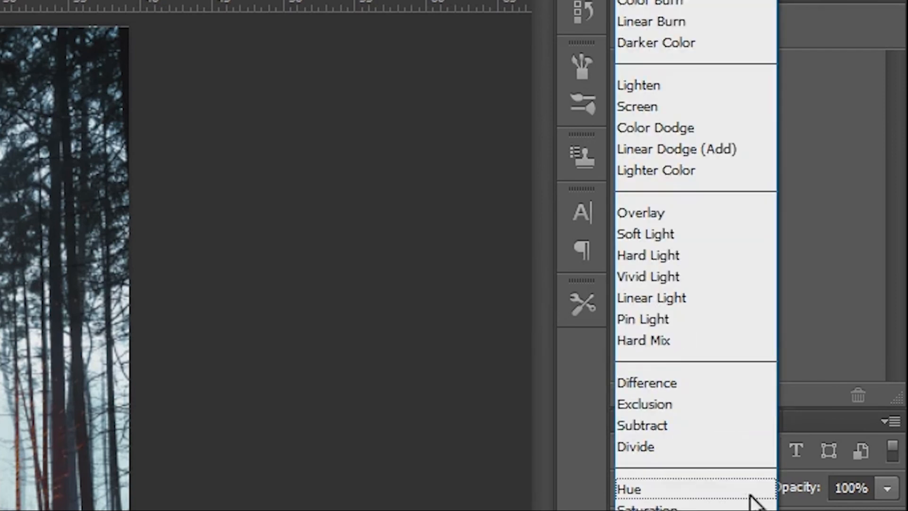
pyautogui.click(665, 1)
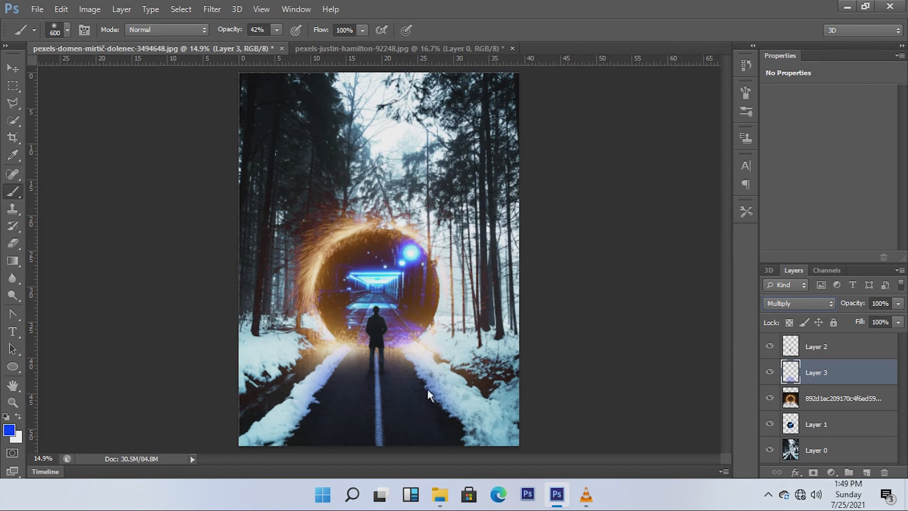
pyautogui.moveTo(303, 396); pyautogui.dragTo(274, 417)
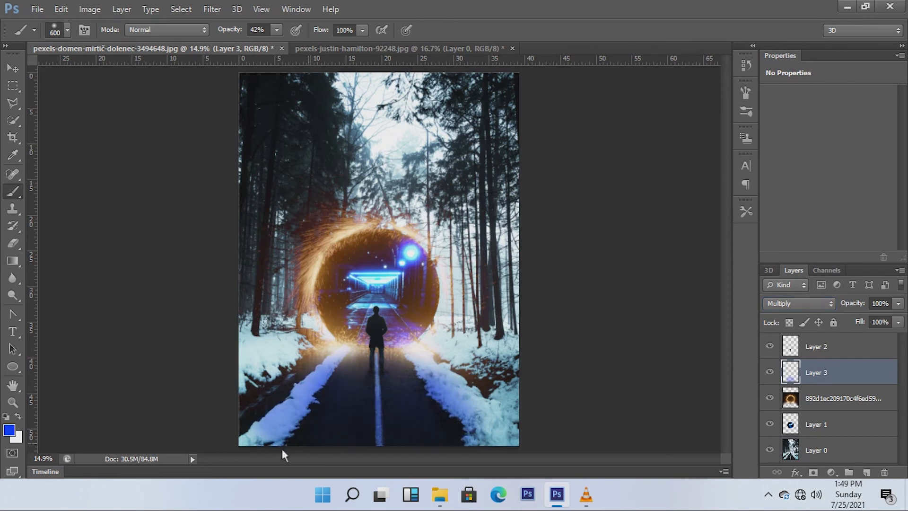
pyautogui.moveTo(481, 426); pyautogui.dragTo(461, 408)
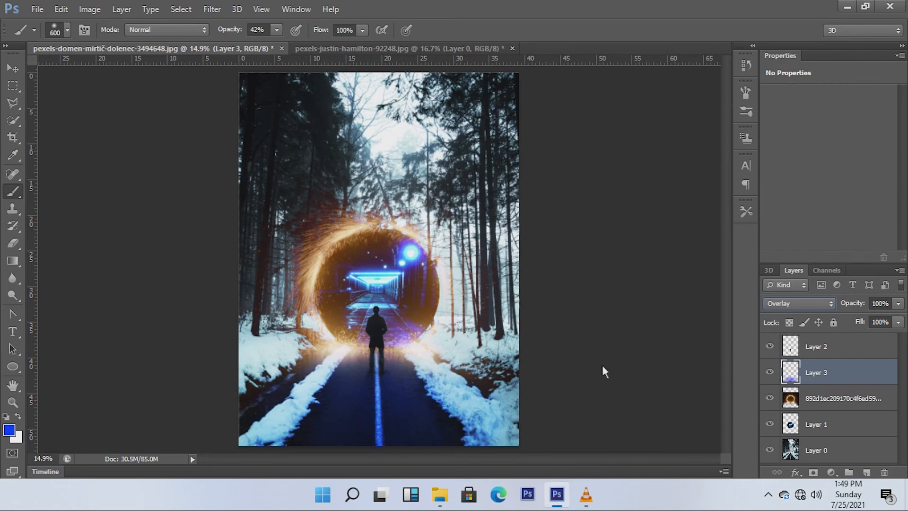
# On a new layer, paint over the trees around the portal with pale yellow ffffcc sampled from the fire ring.
pyautogui.click(866, 474)
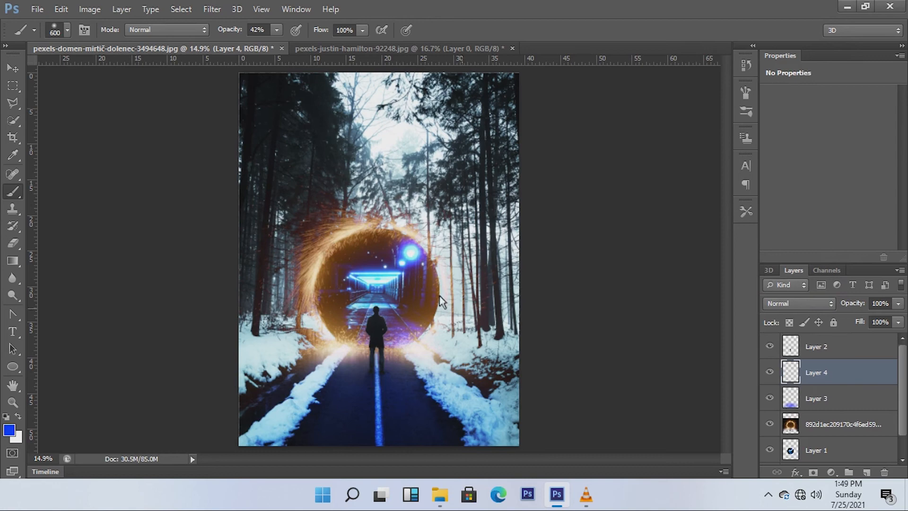
pyautogui.click(9, 429)
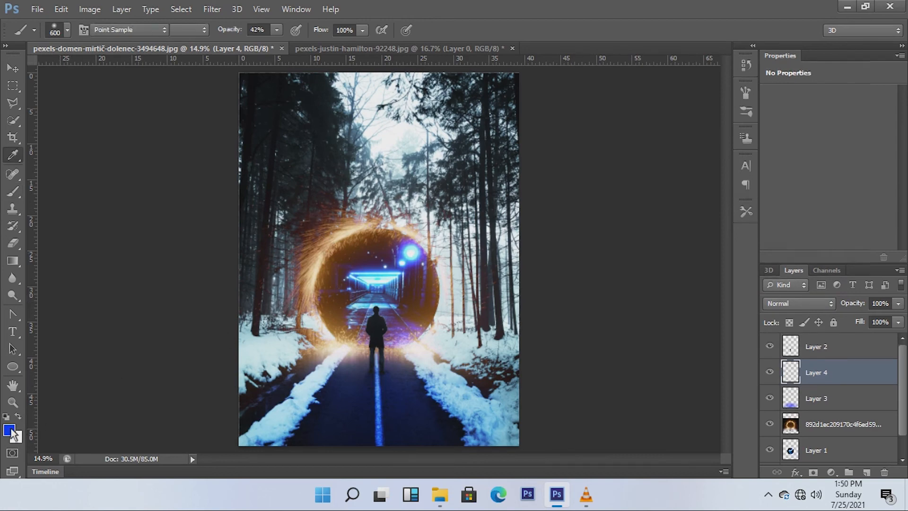
pyautogui.click(345, 236)
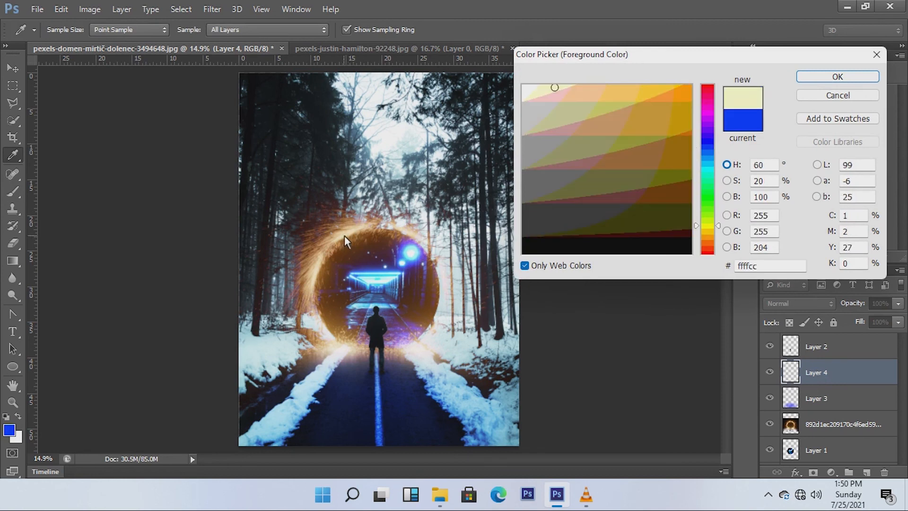
pyautogui.click(836, 77)
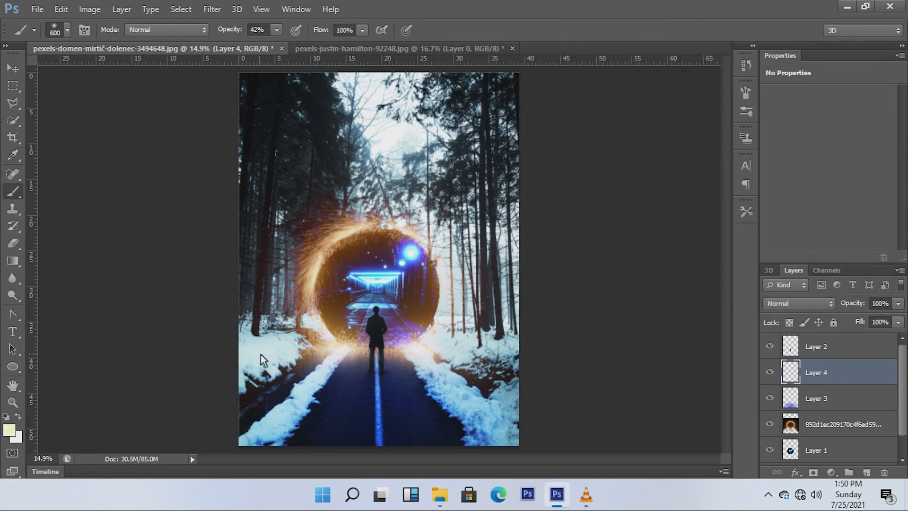
pyautogui.moveTo(254, 264)
pyautogui.mouseDown()
pyautogui.moveTo(263, 310)
pyautogui.moveTo(291, 217)
pyautogui.moveTo(325, 197)
pyautogui.moveTo(391, 187)
pyautogui.moveTo(442, 213)
pyautogui.moveTo(460, 242)
pyautogui.moveTo(472, 310)
pyautogui.moveTo(507, 298)
pyautogui.moveTo(466, 210)
pyautogui.moveTo(394, 188)
pyautogui.moveTo(247, 247)
pyautogui.moveTo(240, 235)
pyautogui.moveTo(263, 196)
pyautogui.moveTo(258, 200)
pyautogui.moveTo(320, 176)
pyautogui.moveTo(403, 170)
pyautogui.moveTo(471, 203)
pyautogui.moveTo(489, 245)
pyautogui.mouseUp()
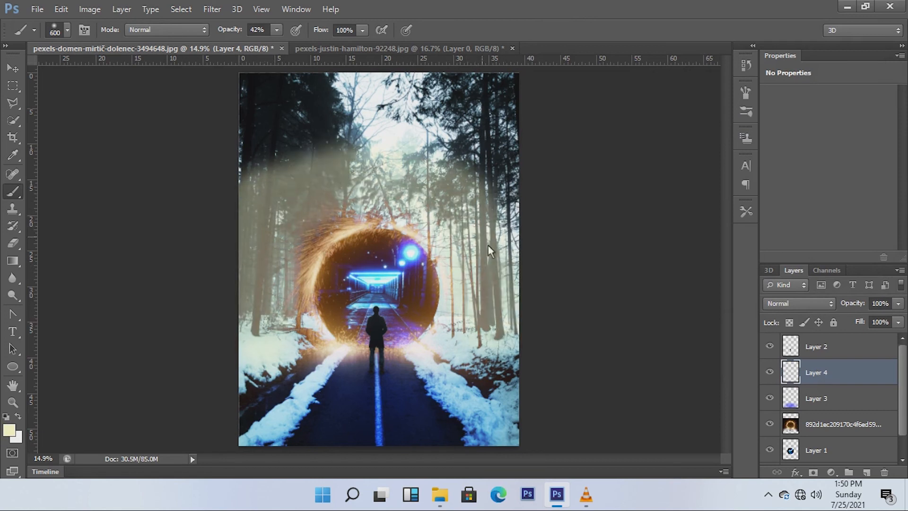
pyautogui.moveTo(503, 277); pyautogui.dragTo(450, 194)
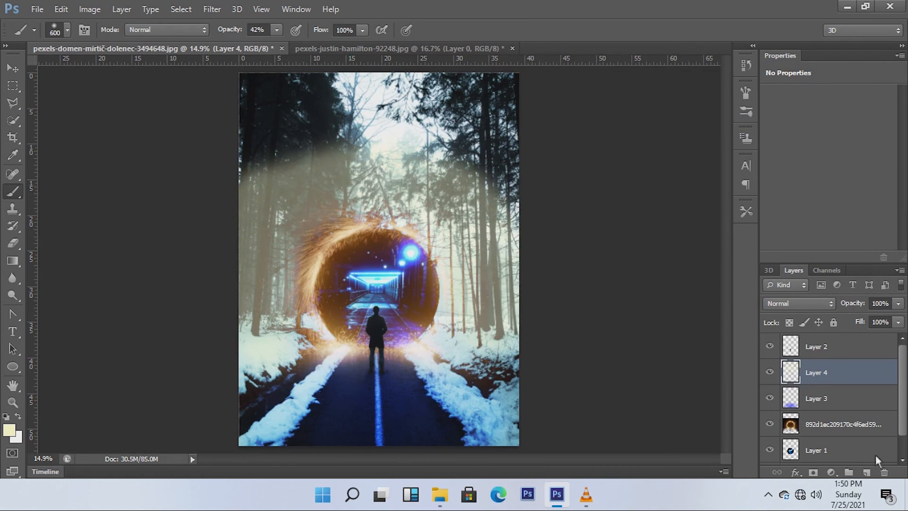
# Try Multiply and Screen on the pale yellow layer, then set its blending mode to Overlay.
pyautogui.click(812, 306)
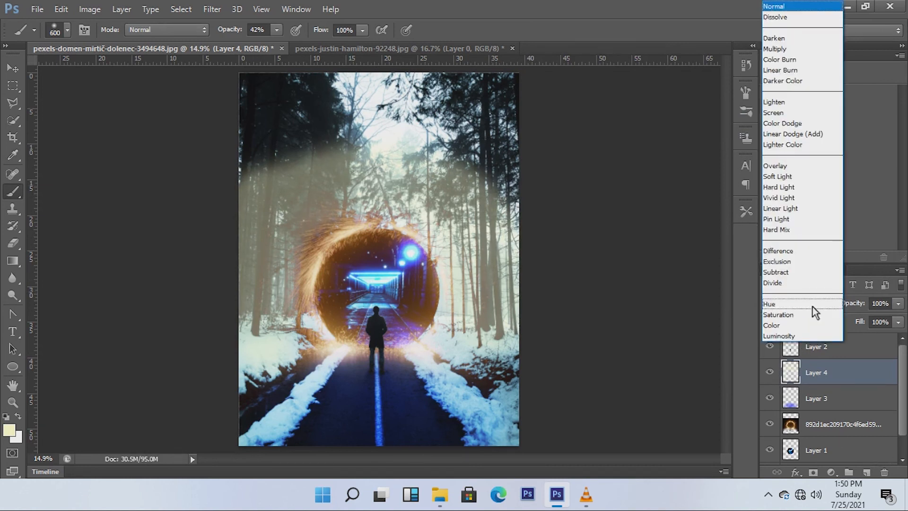
pyautogui.click(788, 48)
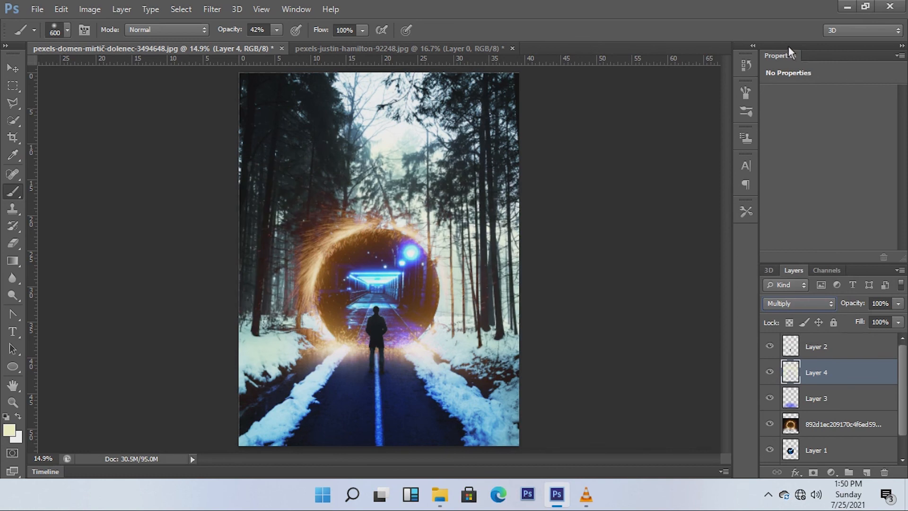
pyautogui.click(812, 304)
pyautogui.click(781, 114)
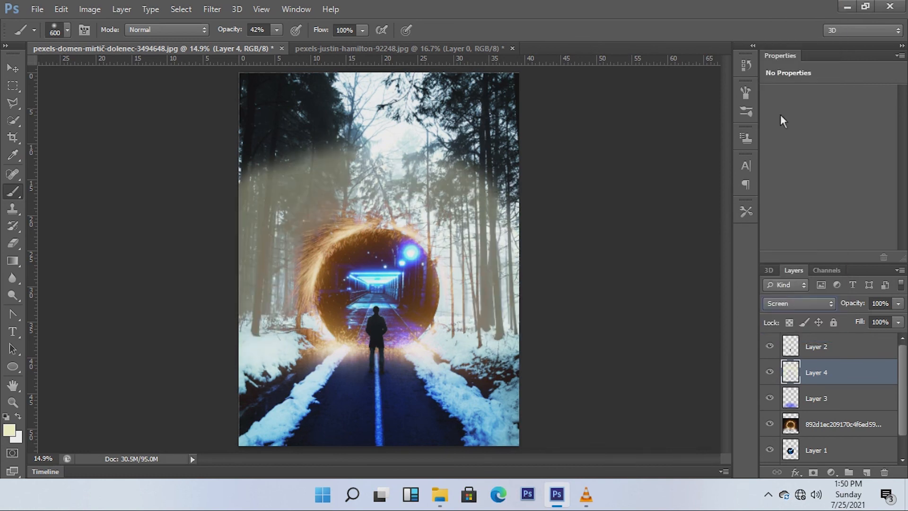
pyautogui.click(819, 308)
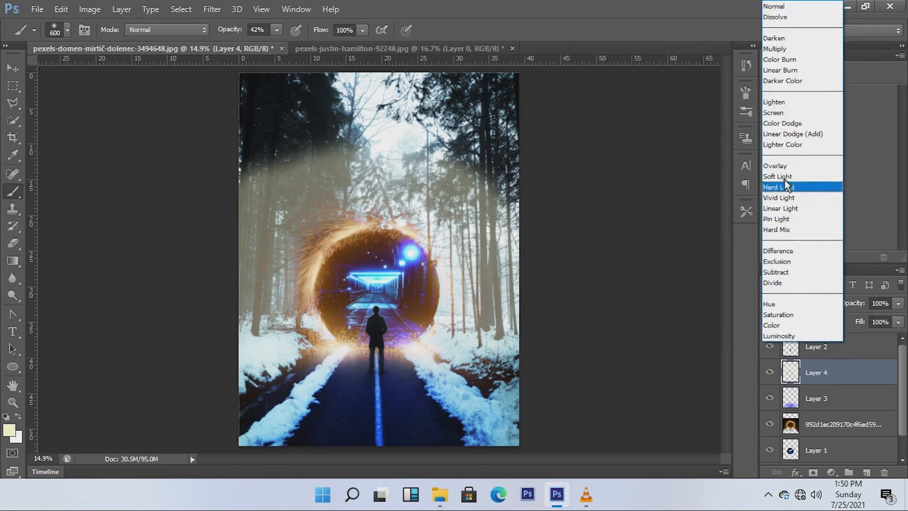
pyautogui.click(785, 166)
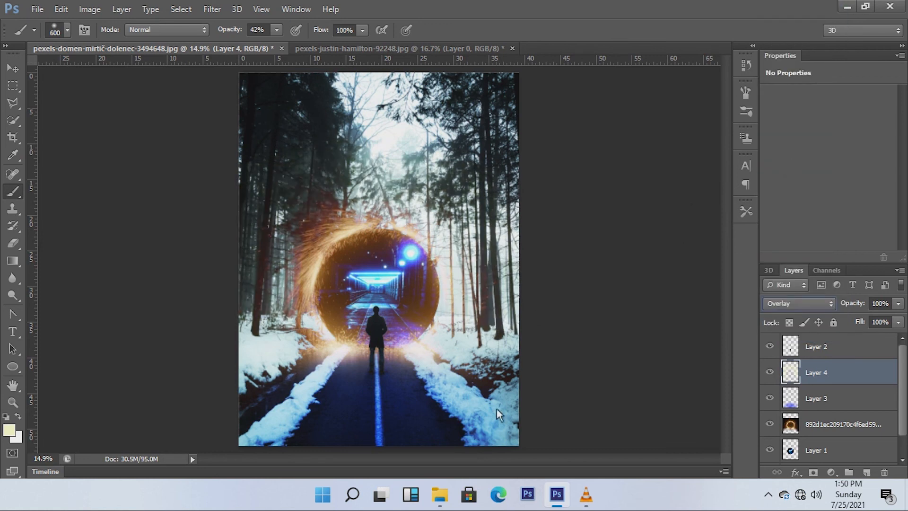